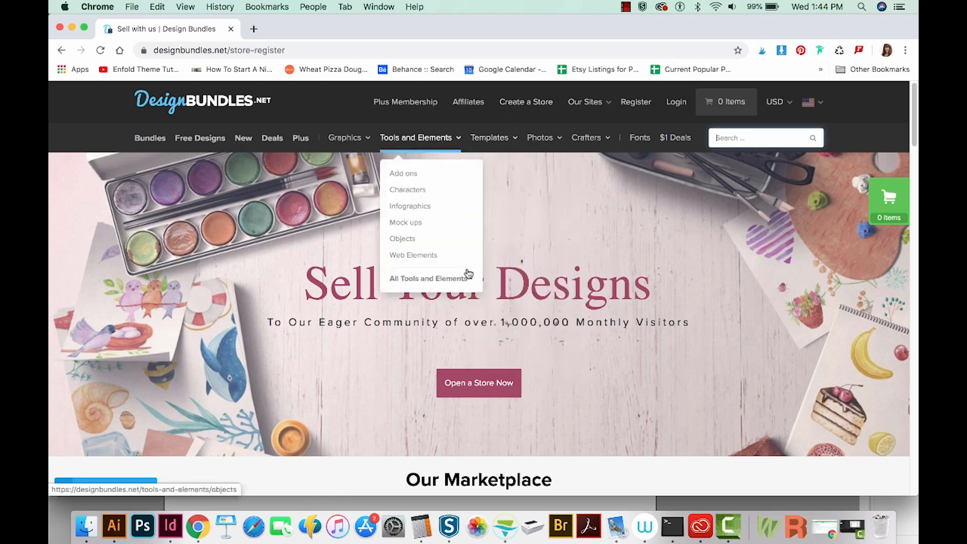
- Open the store registration form and enter the applicant's first and last name in the account information
scroll(546, 266, "down", 3)
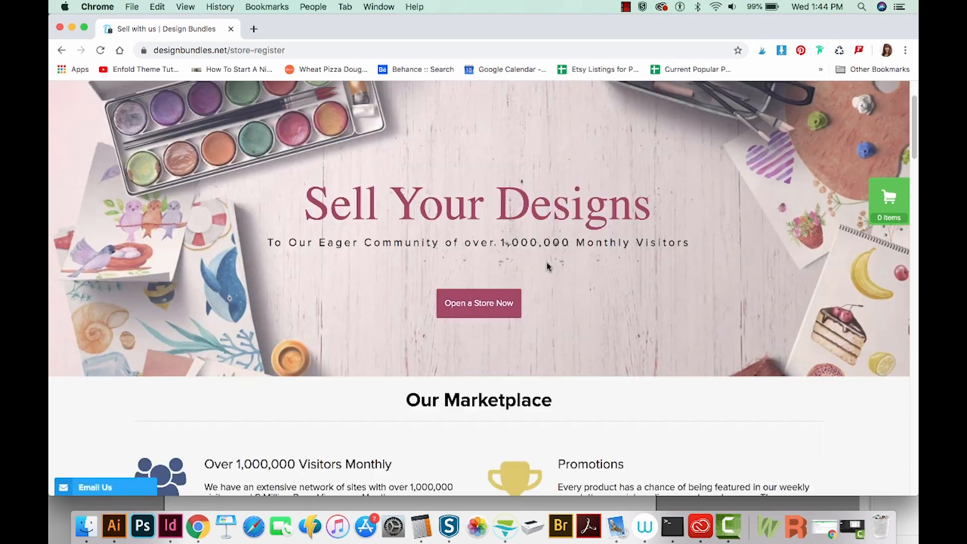
left_click(477, 305)
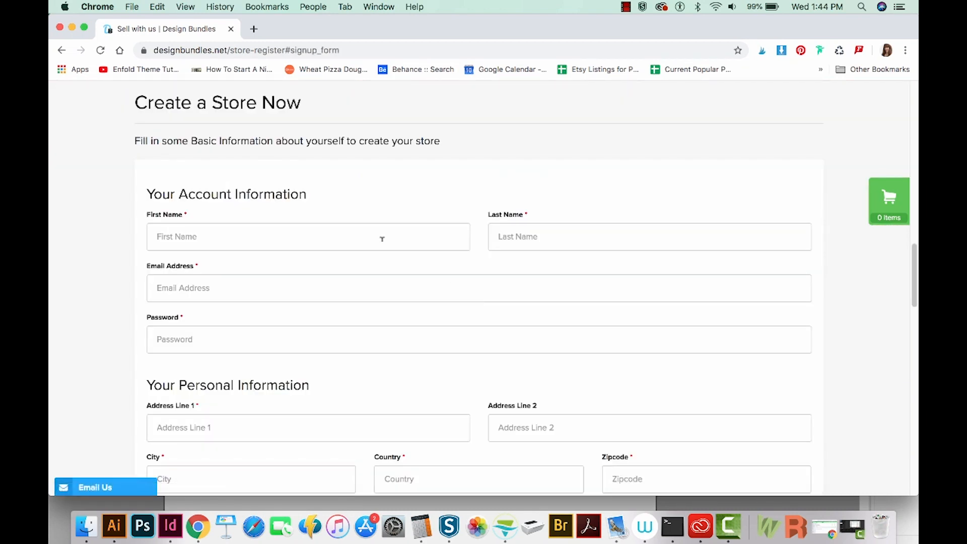
left_click(379, 238)
type("Demo")
key("Tab")
type("Demo")
- Fill in the account e-mail address, reusing the last name as its beginning, and enter the account password
key("super+a")
key("super+c")
left_click(236, 289)
key("super+v")
type("@yahoo.com")
key("Tab")
type("********")
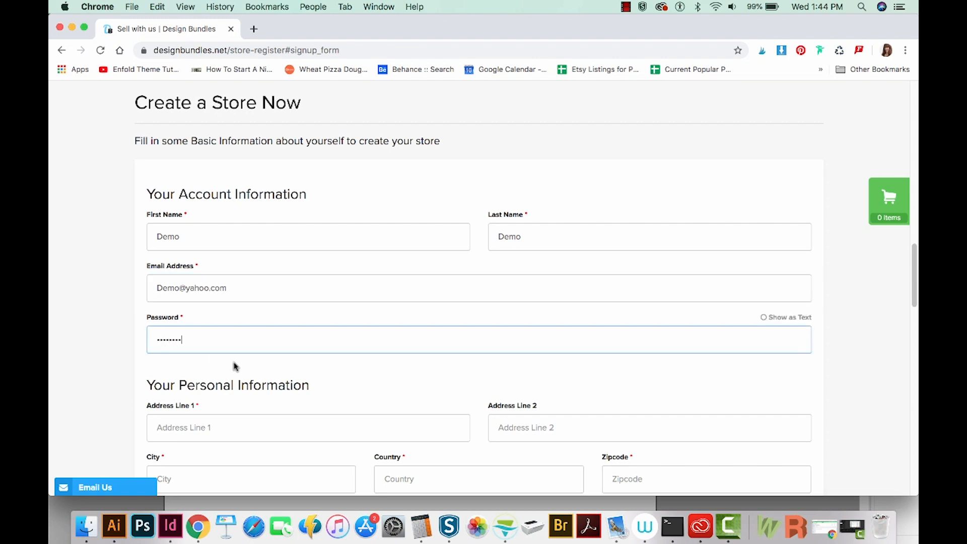
- Fill in the personal information with both address lines, the city, USA as the country, and the zip code
scroll(234, 366, "down", 2)
key("Tab")
type("Demo Demo")
key("Tab")
type("Demo")
key("Tab")
type("Demo")
key("Tab")
type("USA")
key("Tab")
type("66211")
- Enter the phone number and name the store "Demodemo"
key("Tab")
scroll(195, 346, "down", 3)
type("6006006000")
key("Tab")
type("Demodemo")
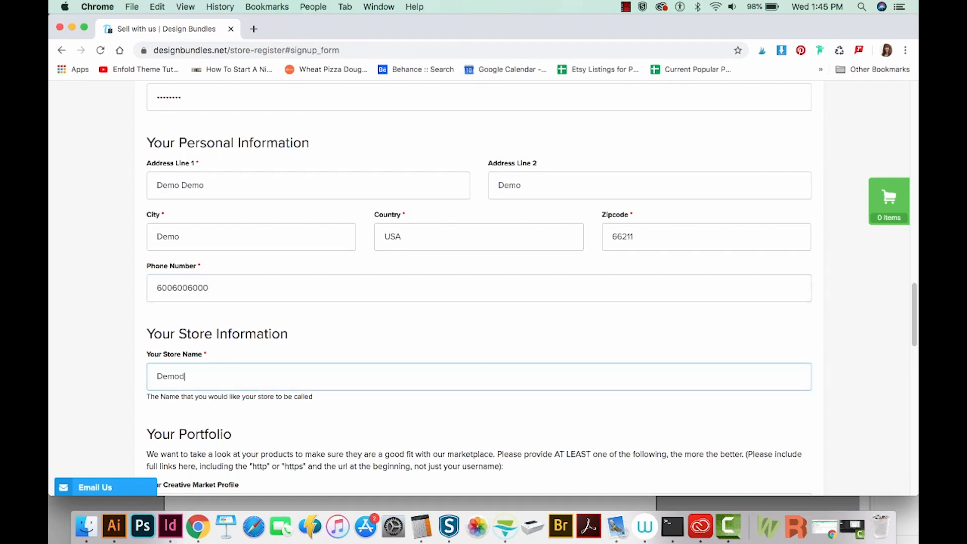
- Enter "Demo.com" as the Creative Market profile in the portfolio section
key("Tab")
scroll(255, 392, "down", 5)
scroll(264, 352, "down", 5)
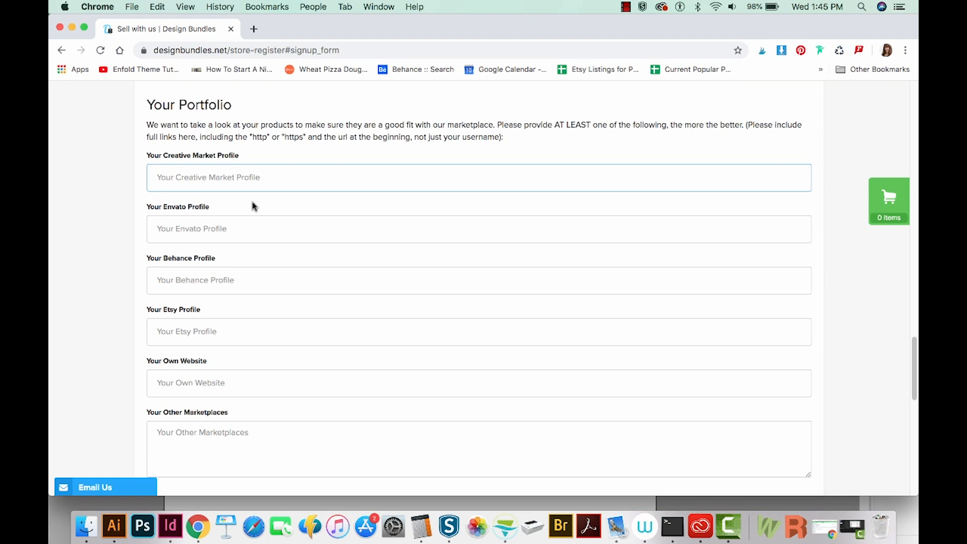
type("Demo.com")
- Fill in the Facebook profile and enter "Demo" as the About You text
scroll(247, 207, "down", 10)
left_click(250, 237)
type("de")
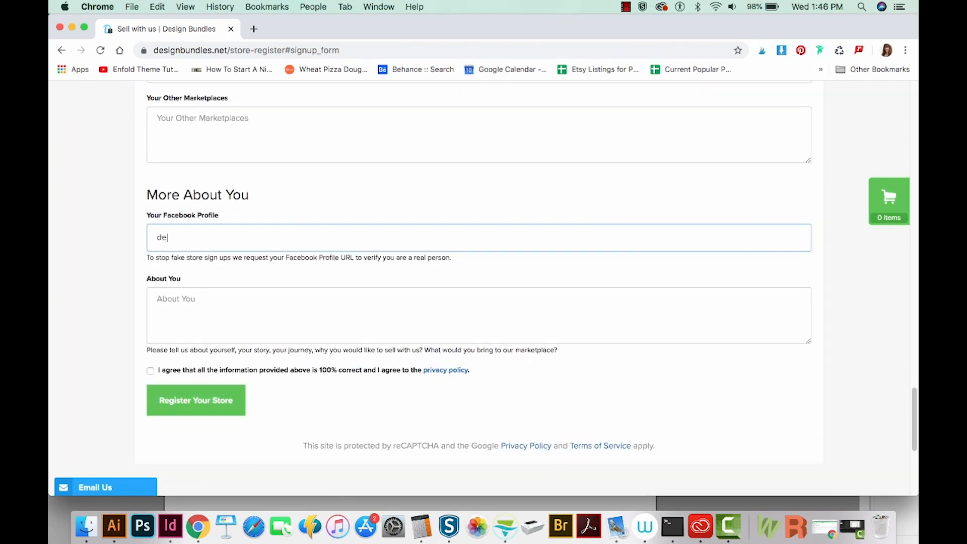
type("modemo")
left_click(158, 299)
type("Demo")
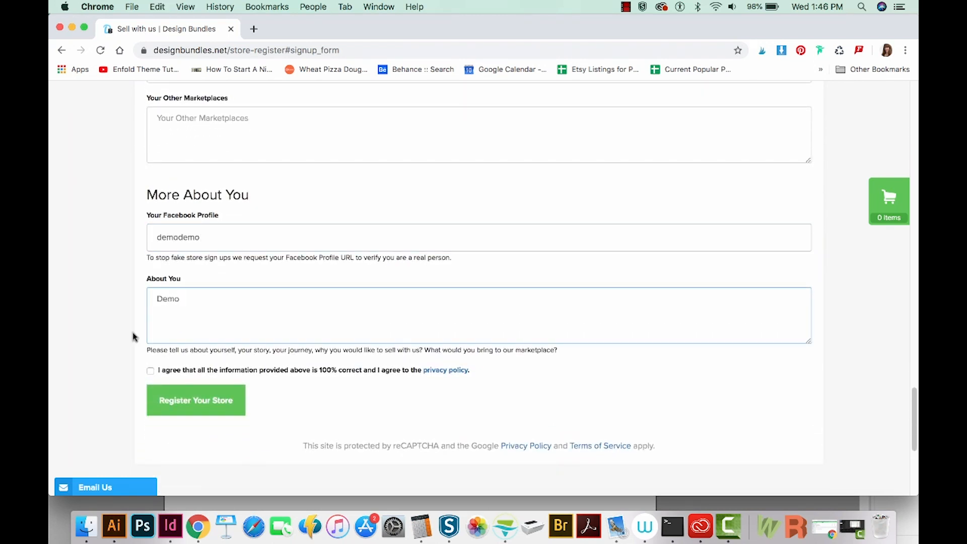
- Agree to the privacy policy statement, register the store and continue past the welcome message to explore the designer panel
left_click(150, 371)
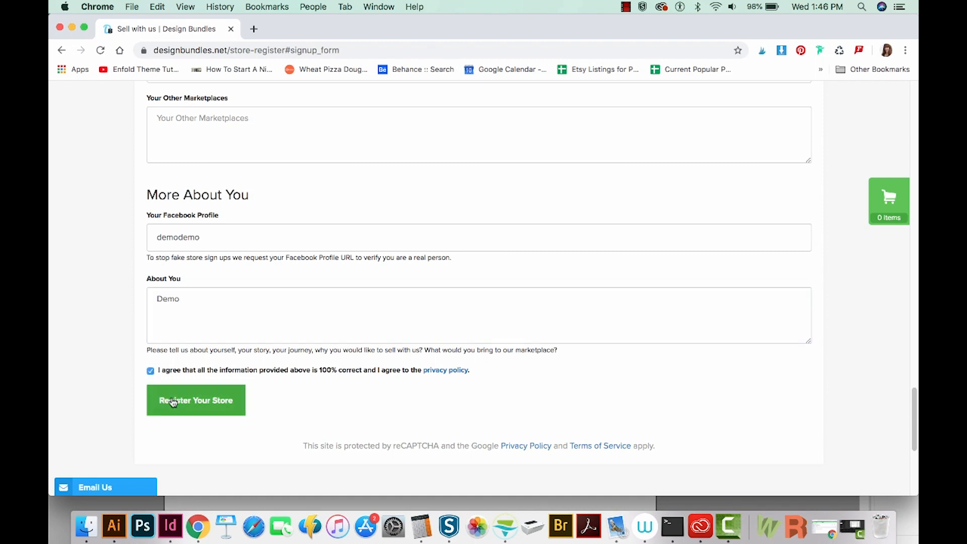
left_click(172, 401)
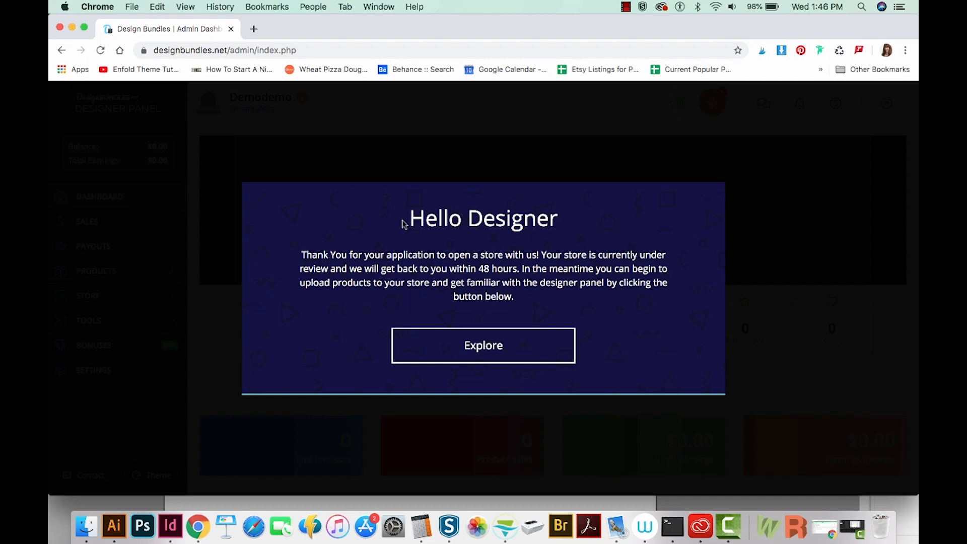
left_click(450, 352)
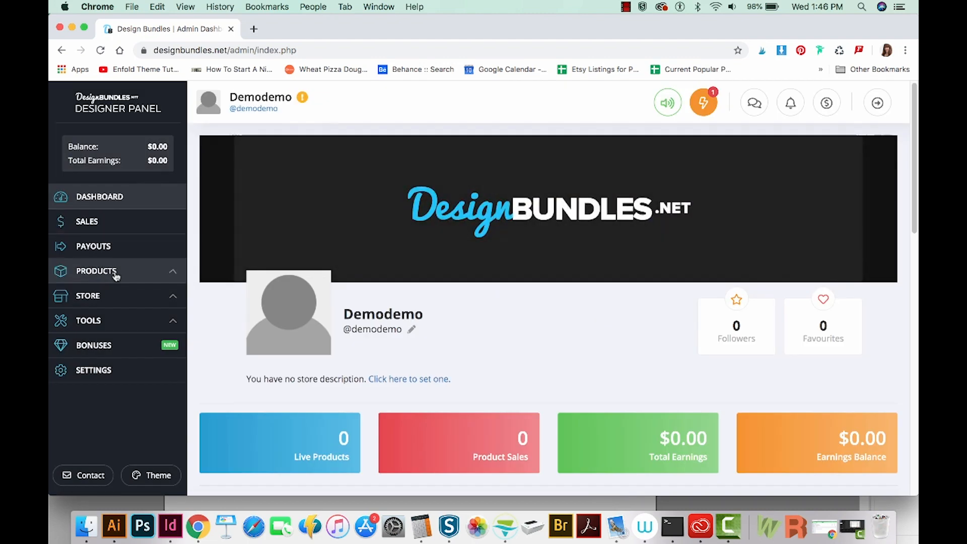
- Go to My Products and fill in the name and first address line of the company information form
left_click(109, 275)
left_click(103, 297)
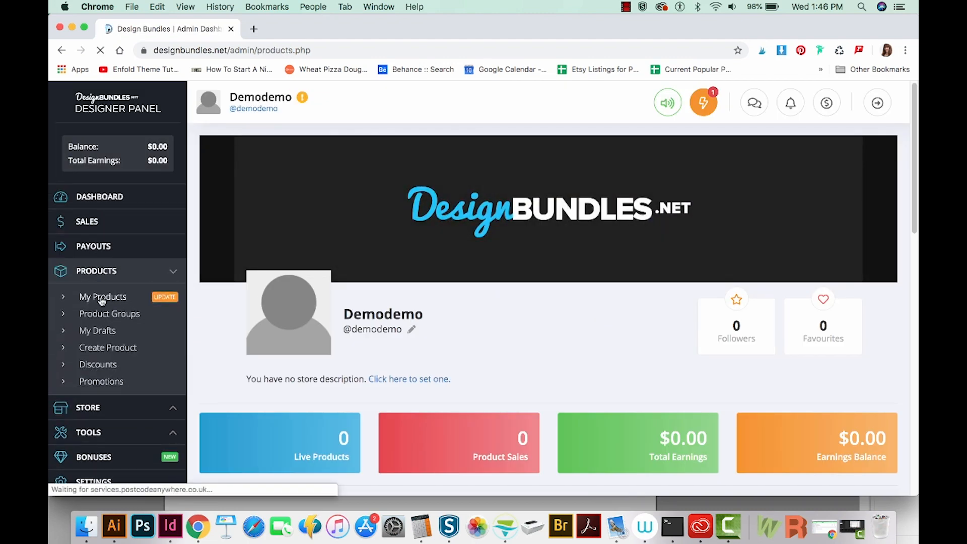
key("Tab")
type("demo")
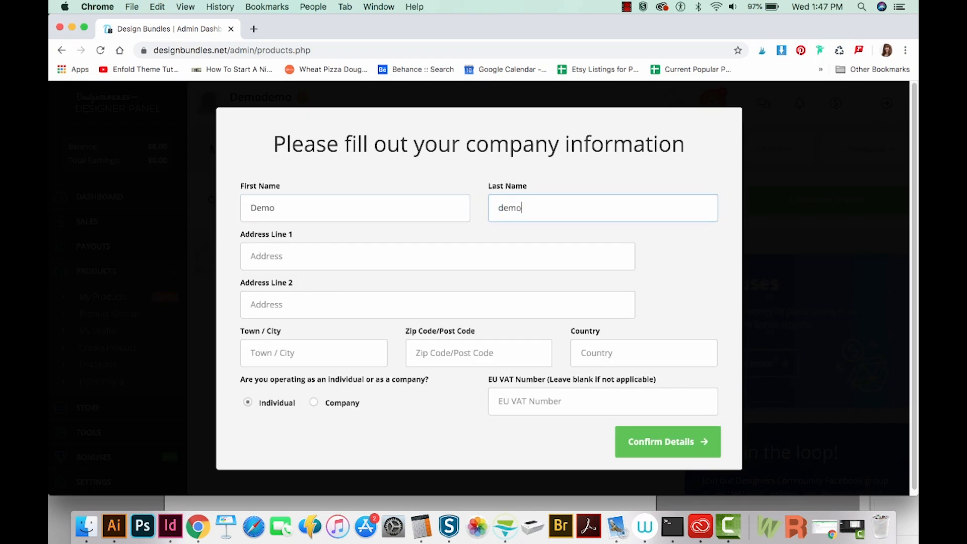
key("Tab")
type("DemoDemo")
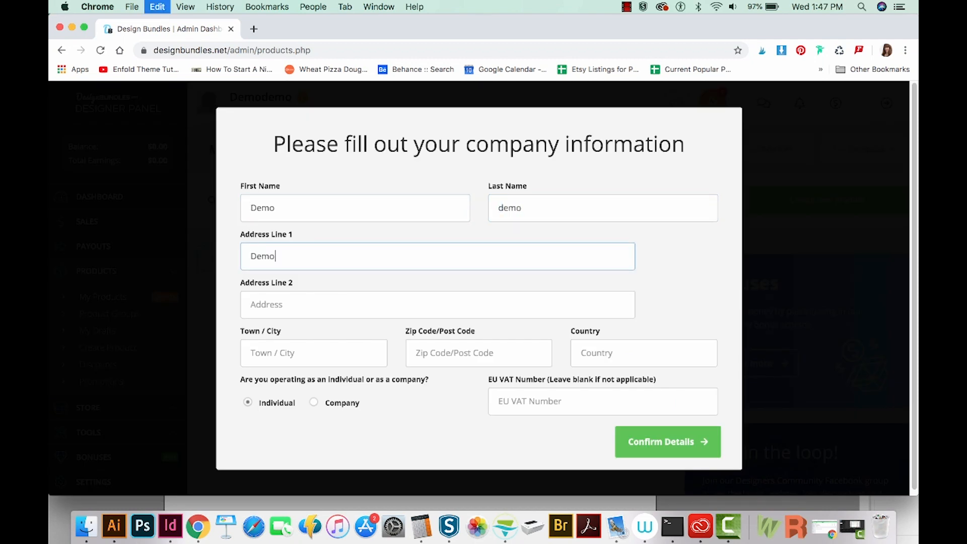
- Complete the company information with the town and zip code, confirm the details and close the thank-you message
key("Tab")
key("Tab")
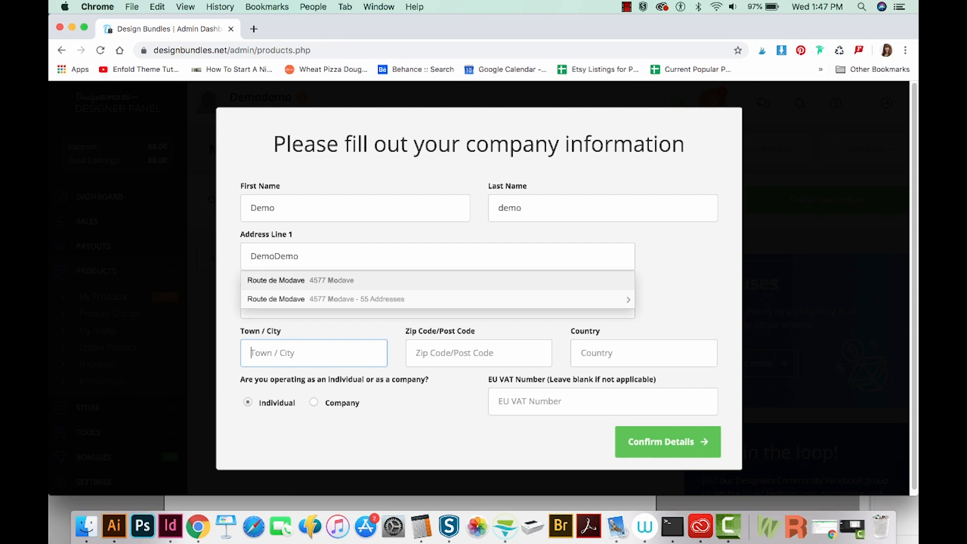
type("Demo")
key("Tab")
type("66601")
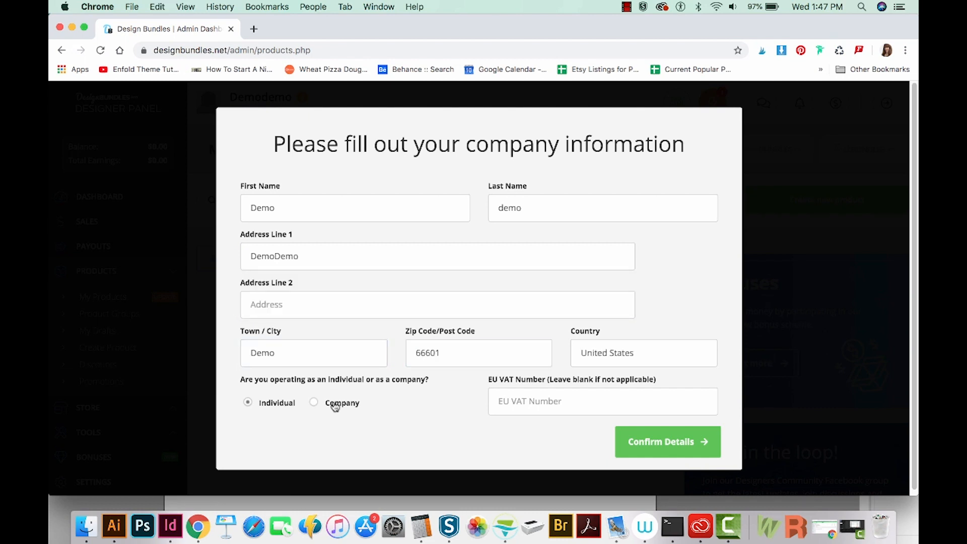
left_click(663, 447)
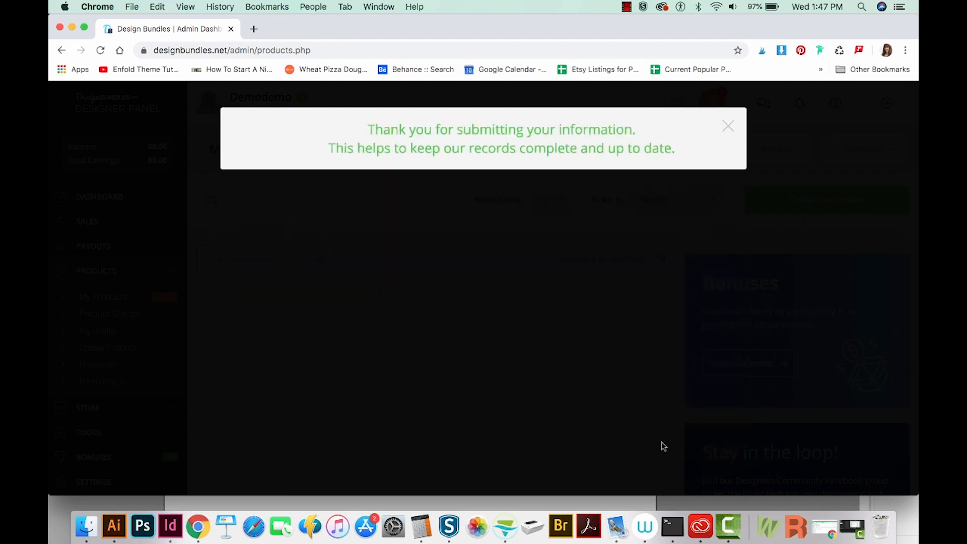
left_click(726, 125)
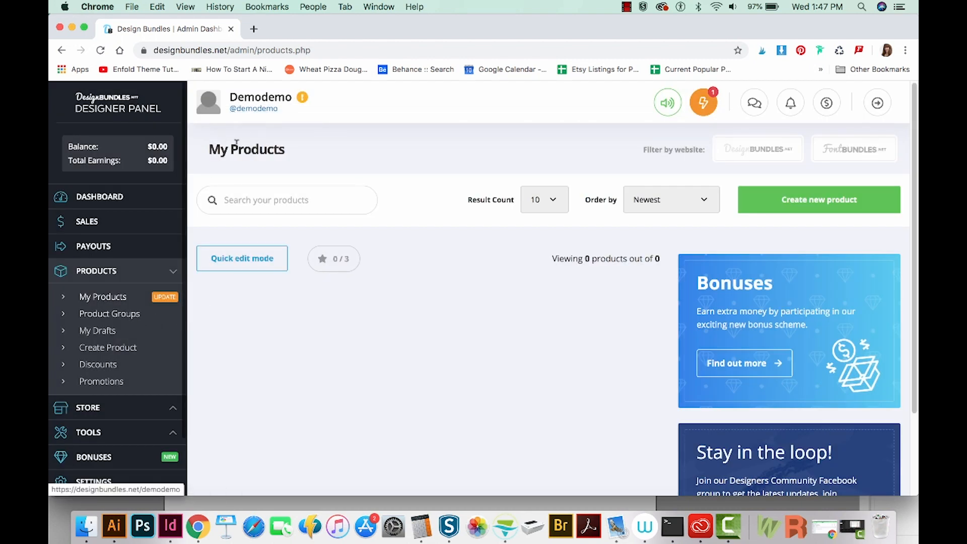
- Start a new design product and upload "St Patricks Digital Paper Pack2-07.jpg" as its product image after previewing it
left_click(784, 202)
scroll(636, 226, "down", 2)
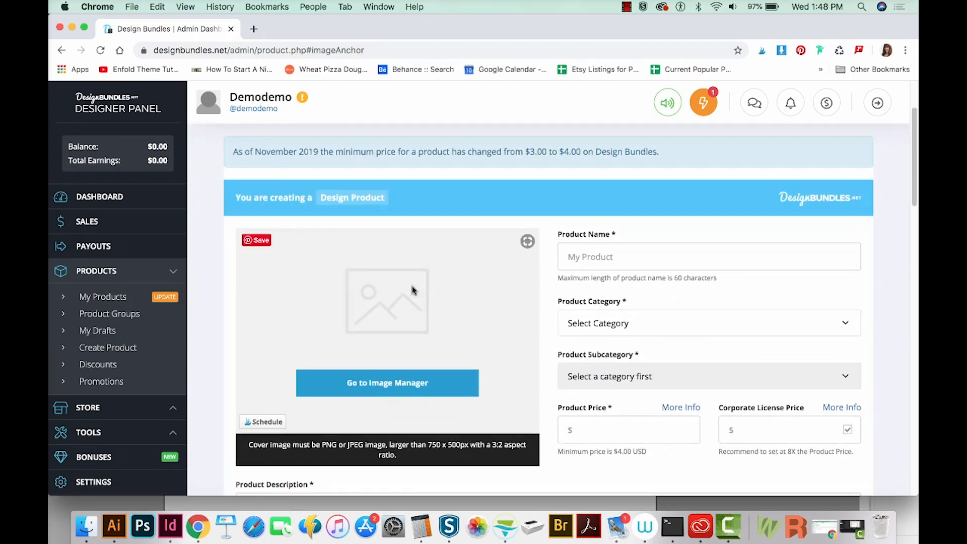
left_click(374, 390)
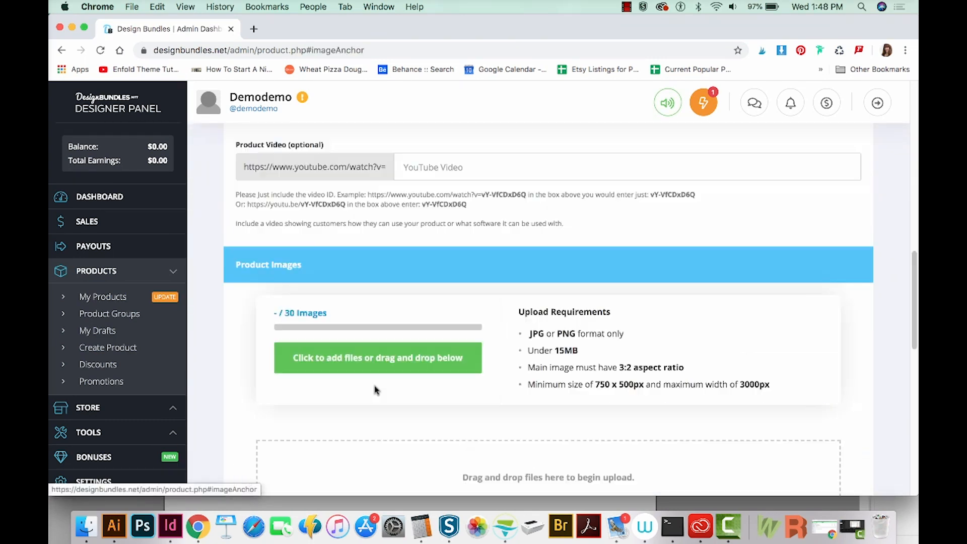
left_click(394, 356)
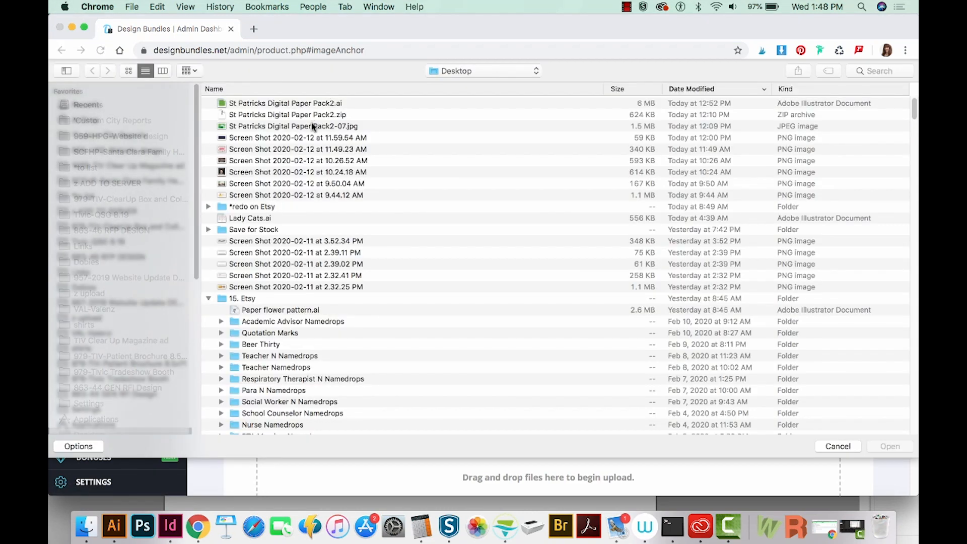
left_click(313, 127)
key("space")
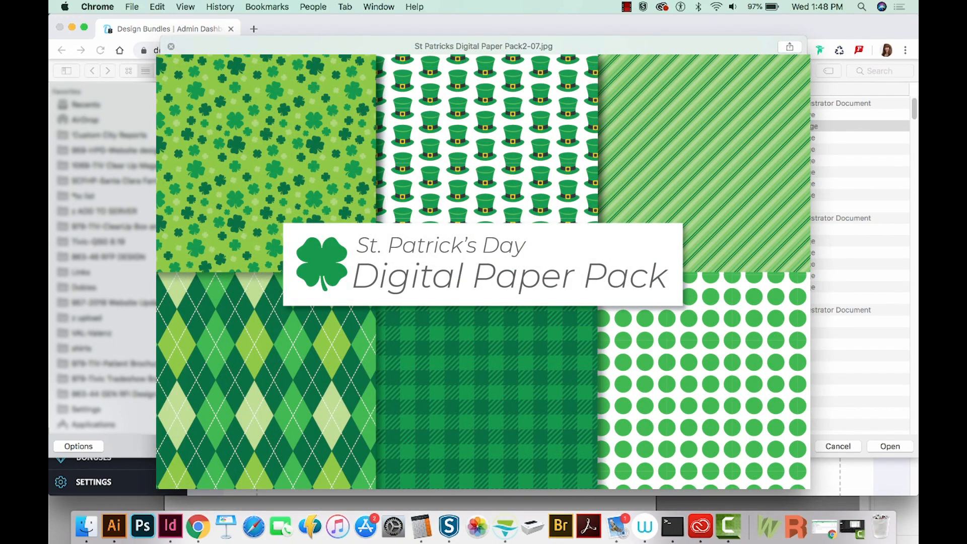
key("space")
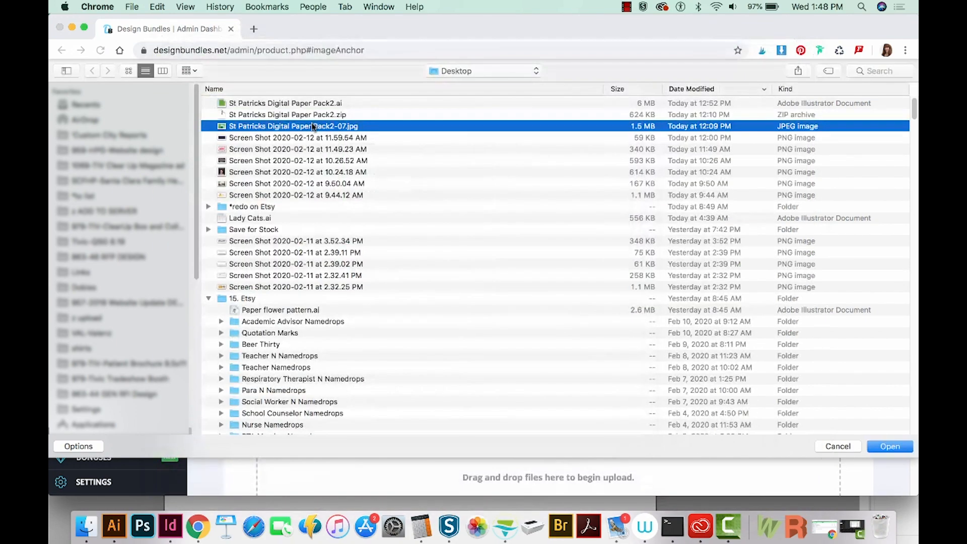
left_click(888, 447)
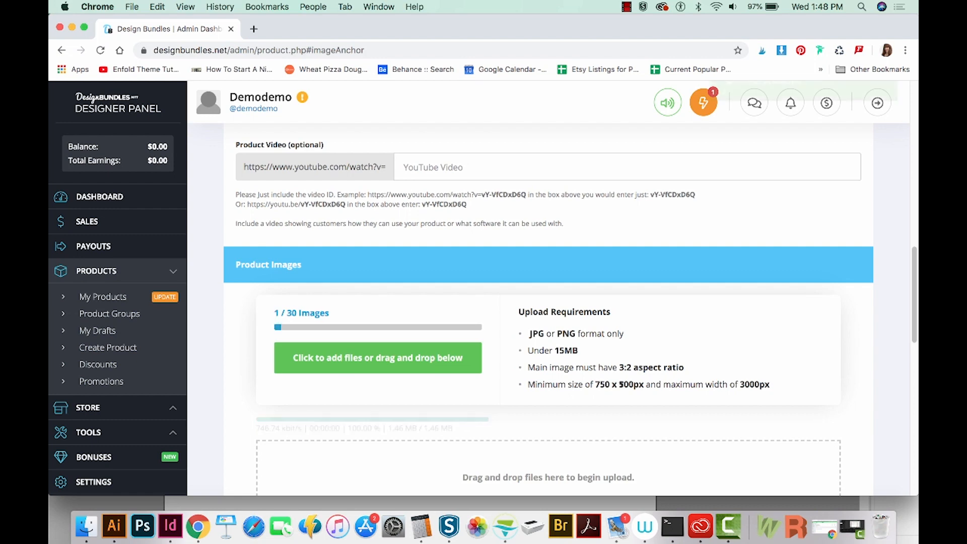
- Upload "St Patricks Digital Paper Pack2.zip" to the product files
scroll(575, 378, "down", 5)
scroll(575, 378, "down", 2)
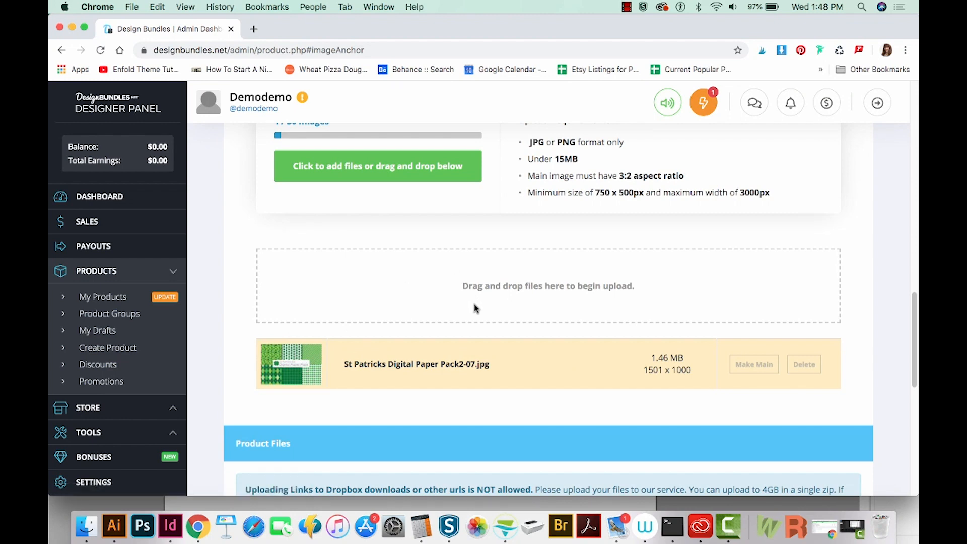
scroll(474, 297, "down", 8)
scroll(475, 308, "down", 1)
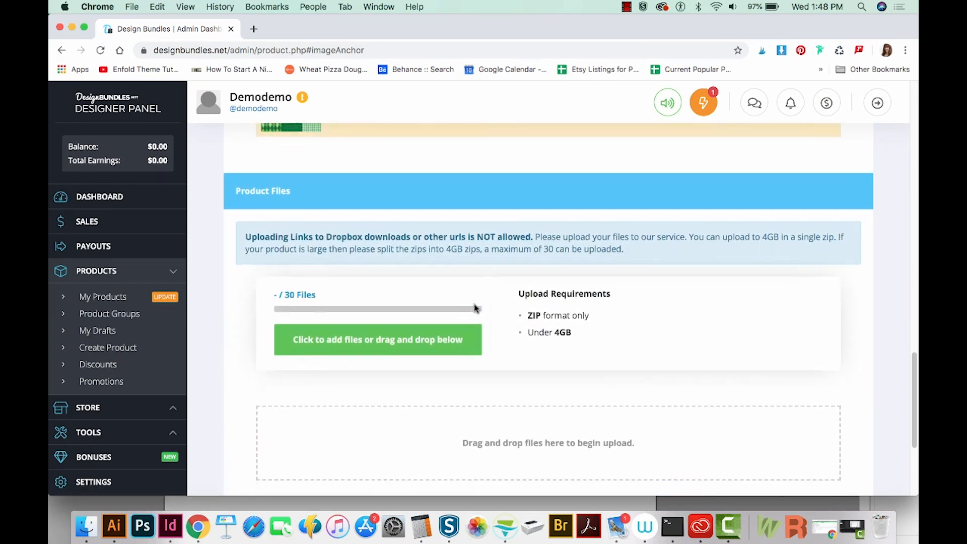
left_click(366, 331)
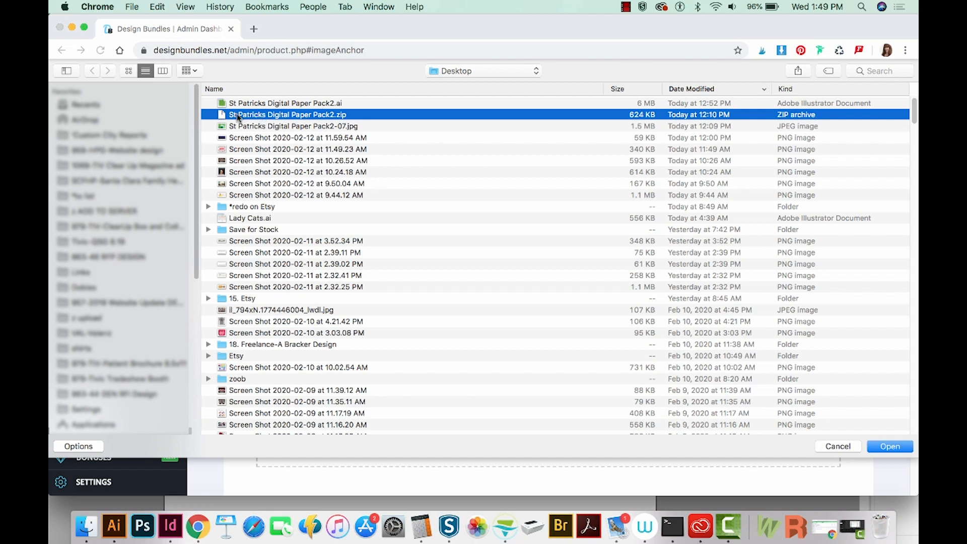
left_click(889, 447)
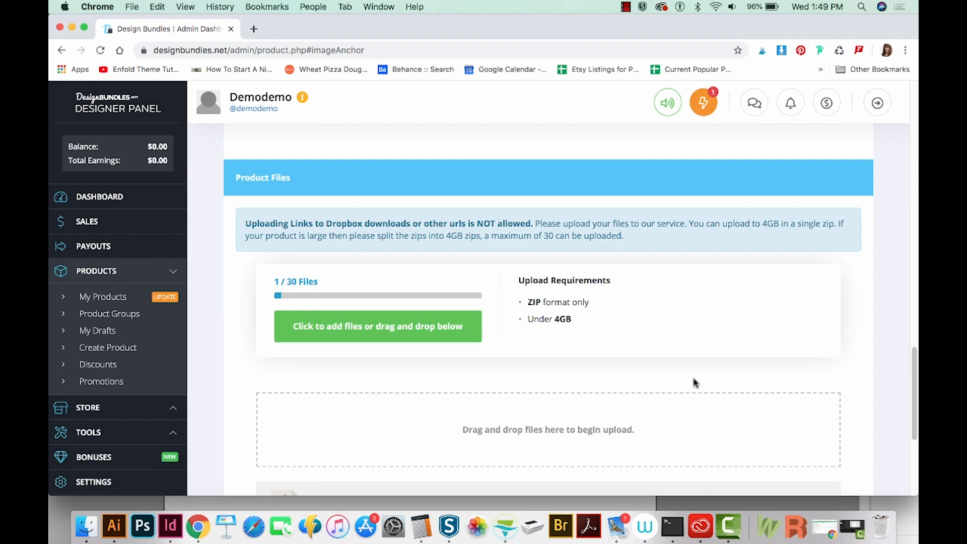
- Name the product "St. Patrick's Day Digital Paper Pack - high resolution JPG"
scroll(694, 383, "up", 15)
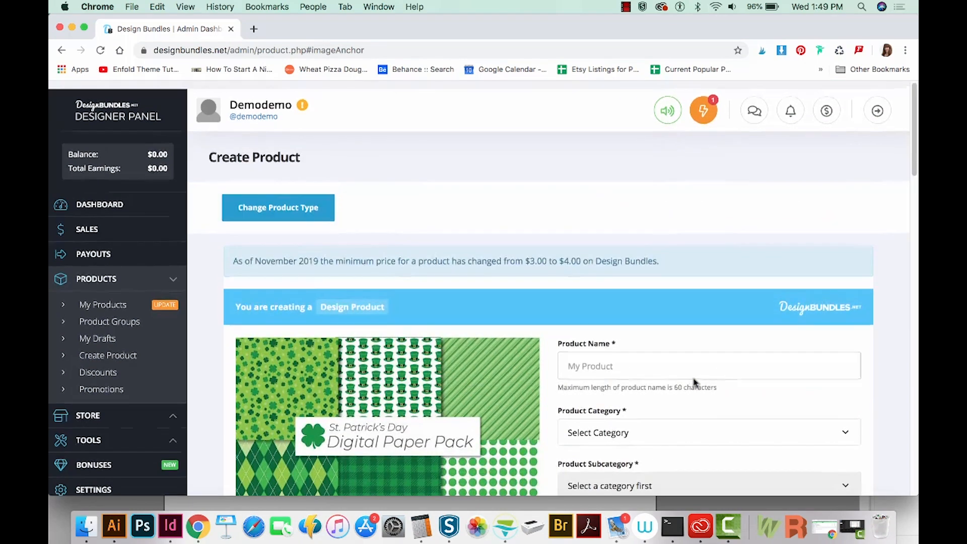
scroll(626, 267, "down", 3)
left_click(626, 267)
type("St. Patrick's ")
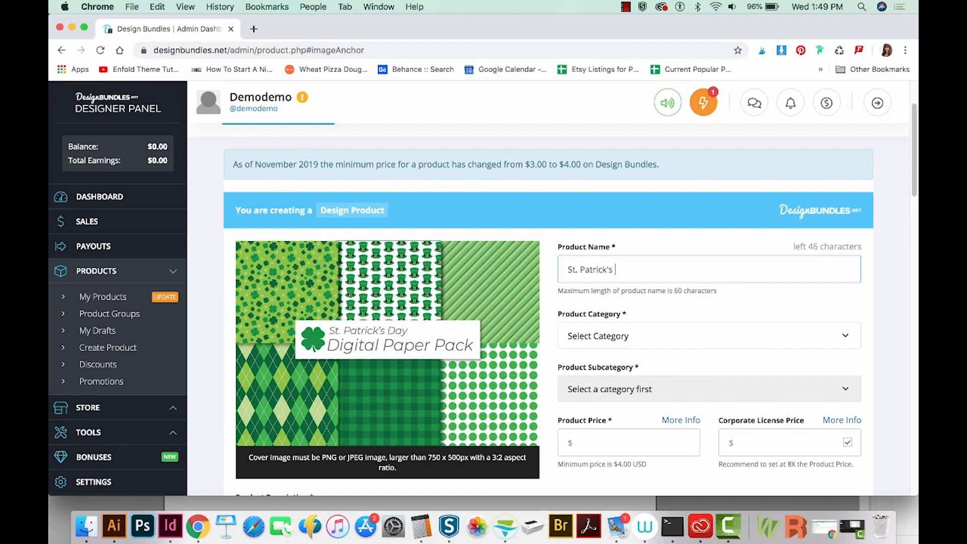
type("Day Digital Paper Pack")
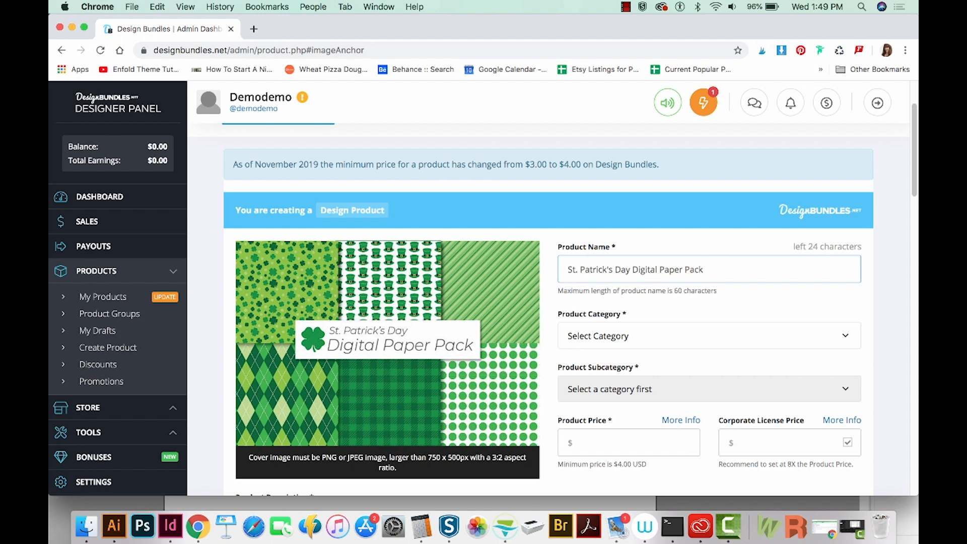
type(" - high resolution JPG")
- Set the product category to Crafters and the subcategory to Scrapbooking
scroll(762, 216, "down", 2)
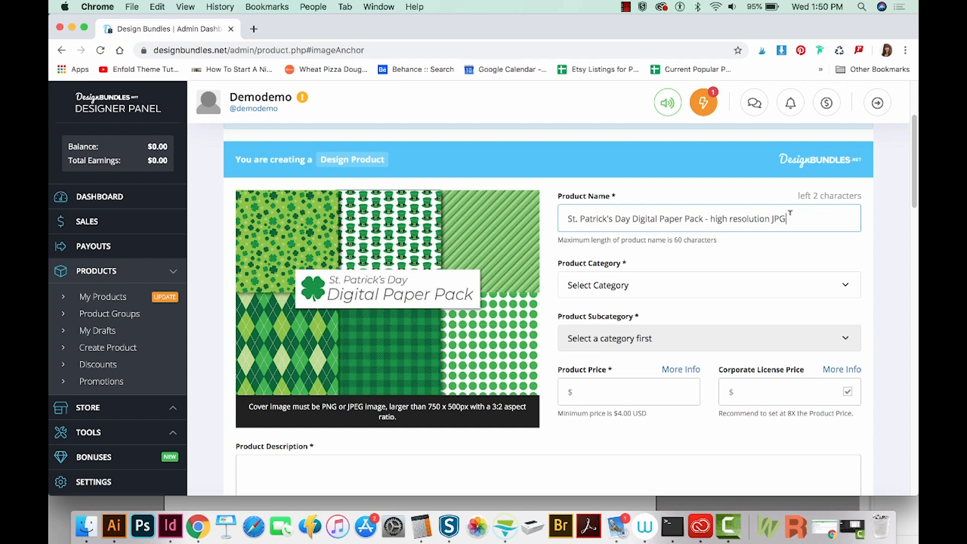
scroll(790, 216, "down", 2)
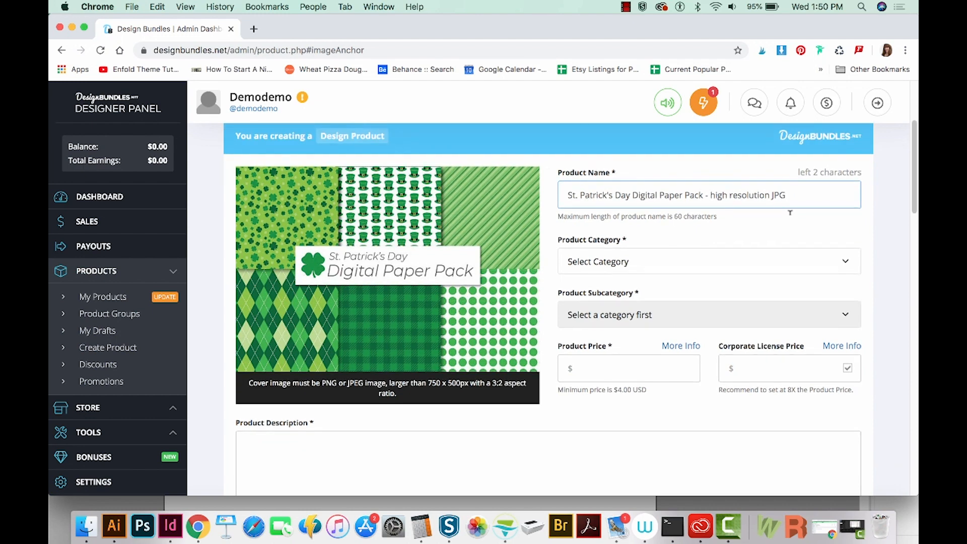
left_click(666, 244)
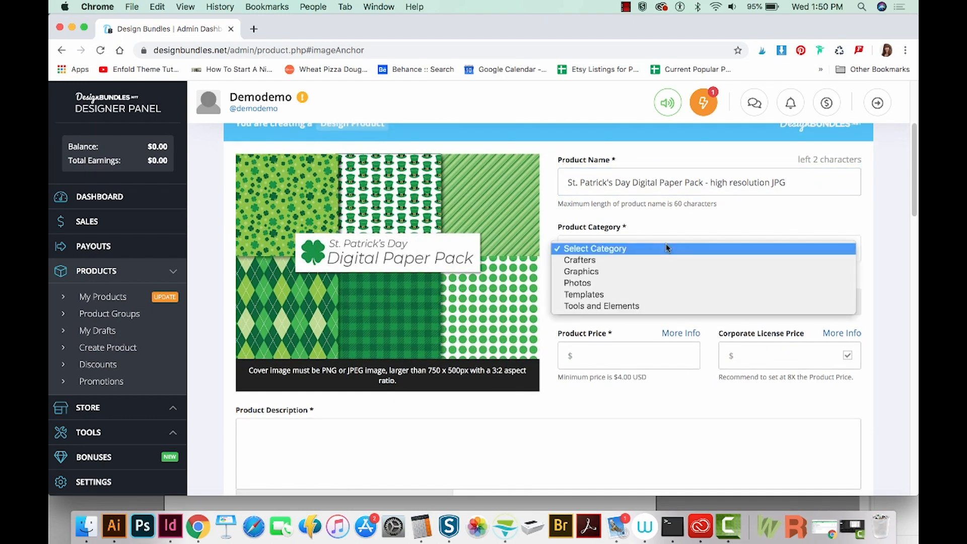
left_click(589, 265)
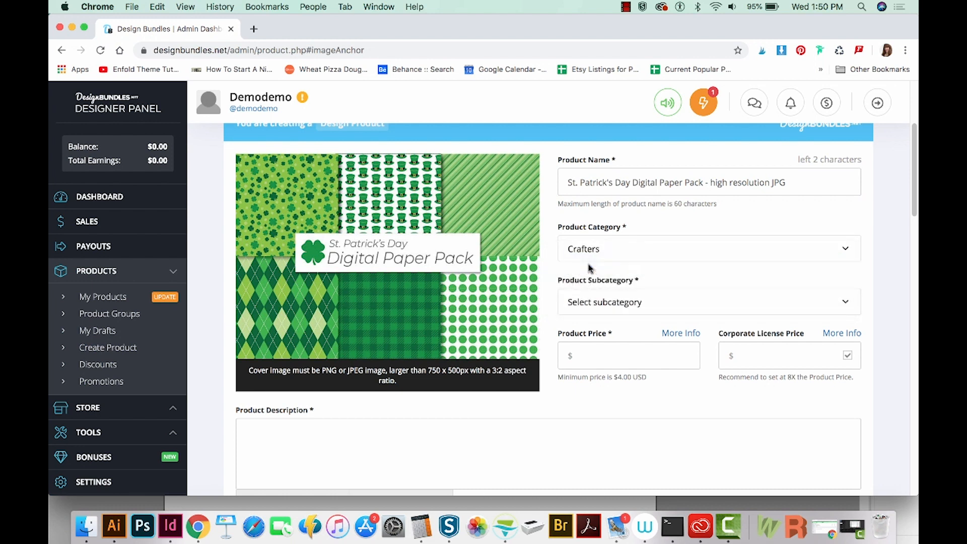
left_click(647, 304)
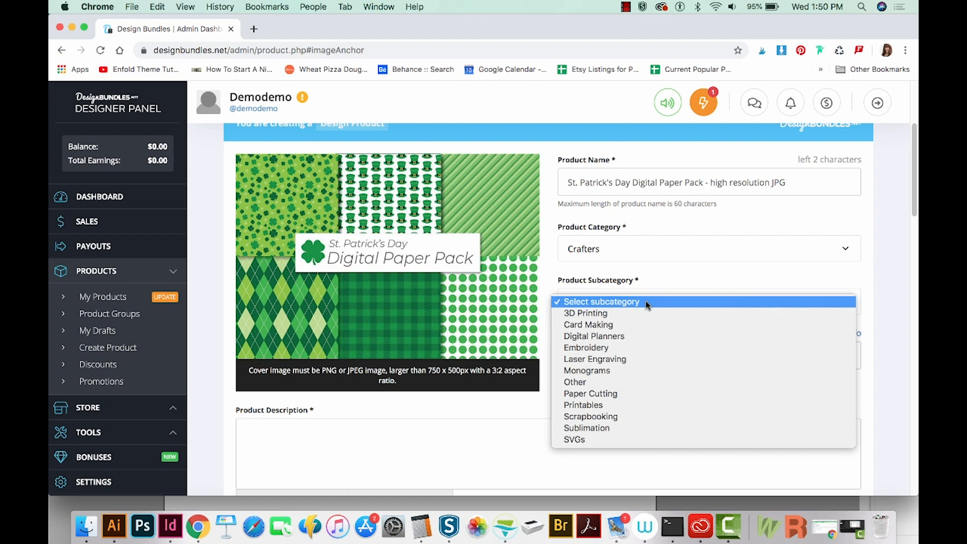
left_click(621, 417)
- Set the product price to $5, then view the license information and close it
left_click(632, 351)
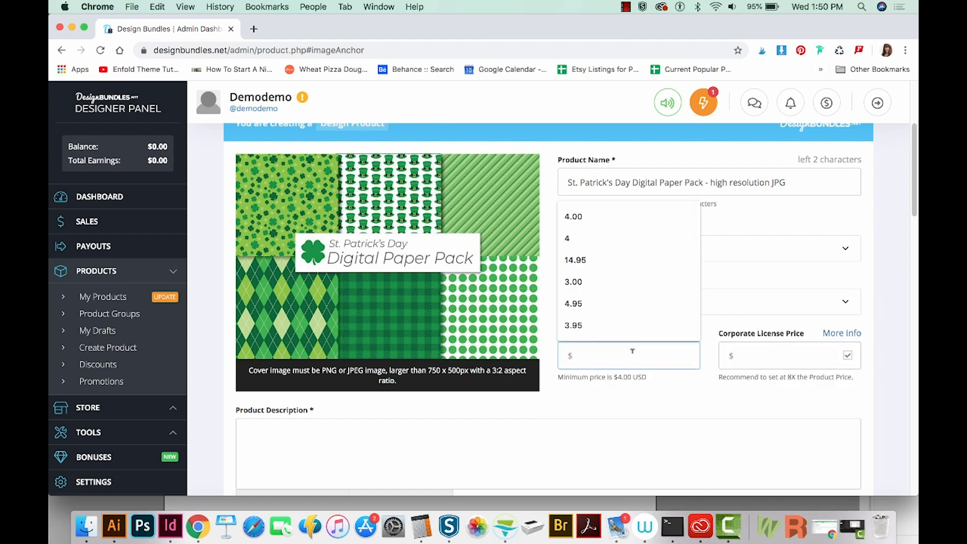
type("5")
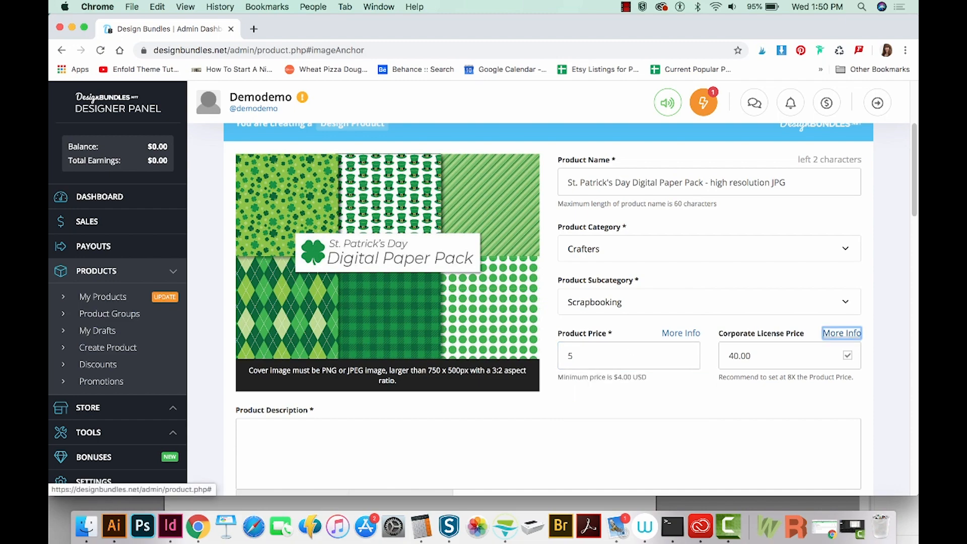
left_click(681, 335)
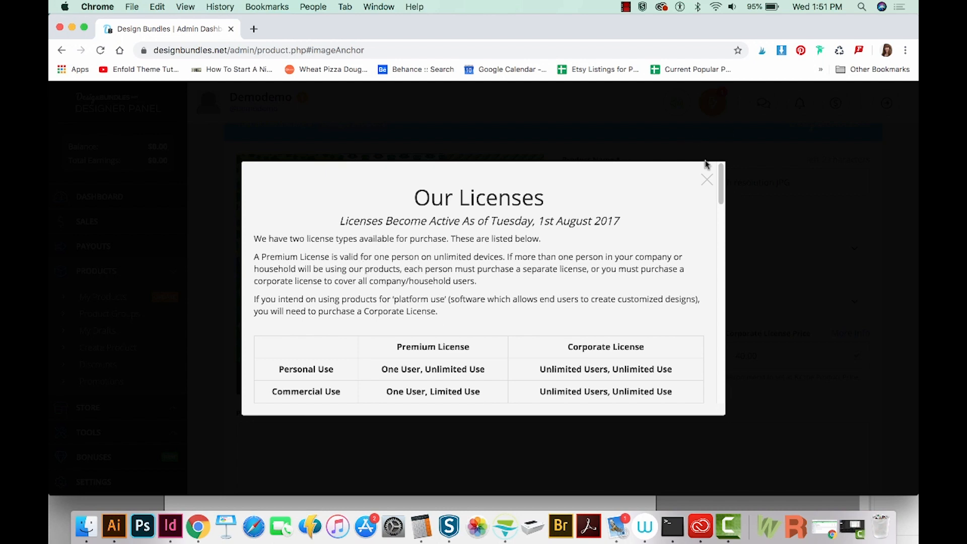
left_click(707, 180)
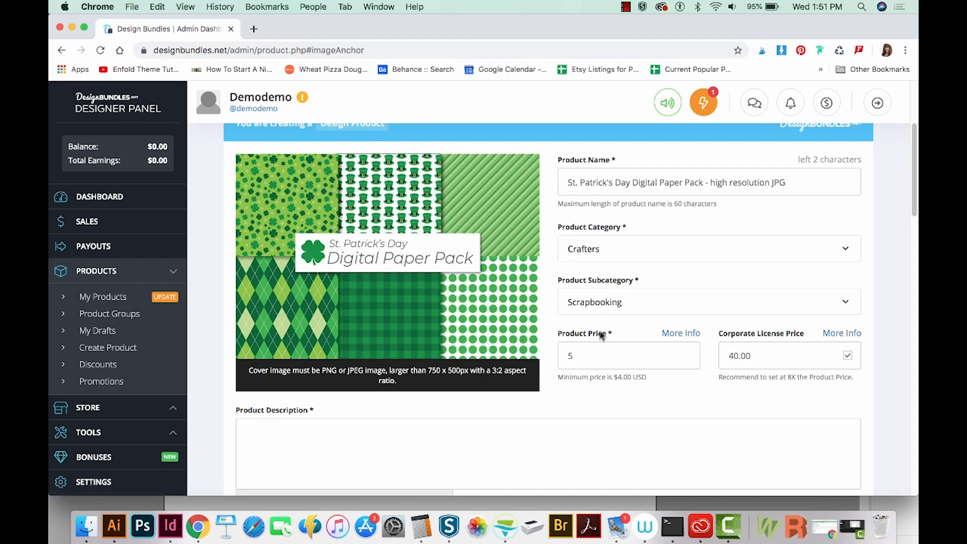
- Begin the product description with "These 6 St. Patrick's Day papers are perfect for your next project!" followed by a blank line
scroll(671, 394, "down", 1)
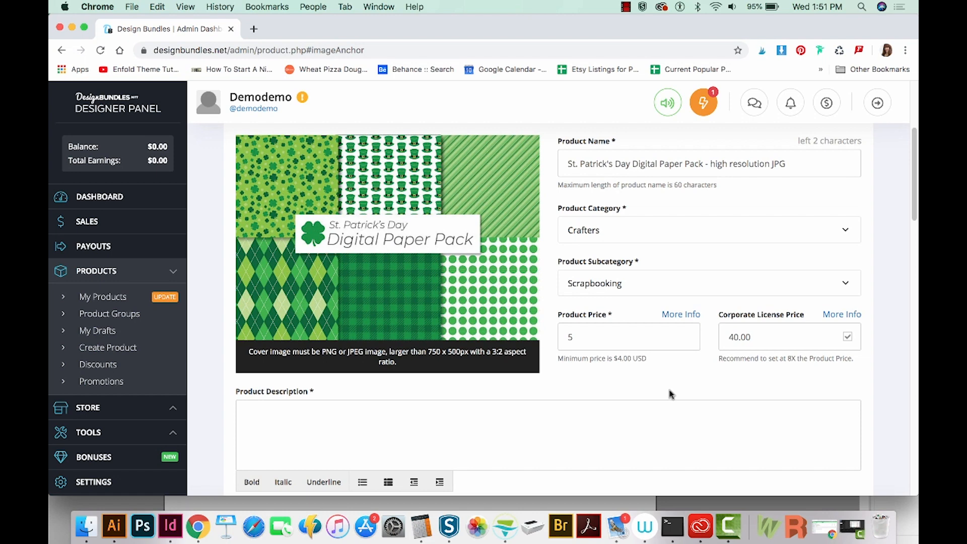
scroll(671, 394, "down", 1)
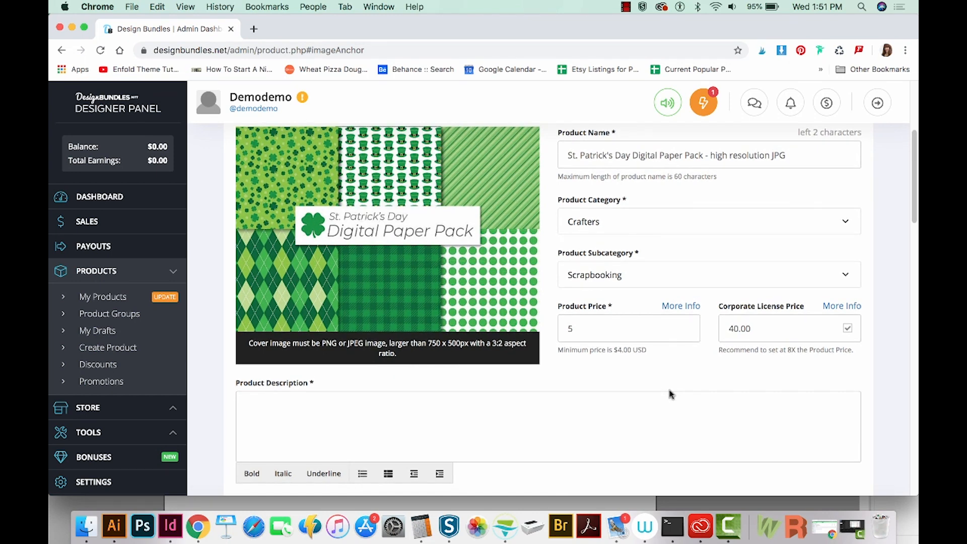
scroll(670, 394, "down", 3)
left_click(528, 377)
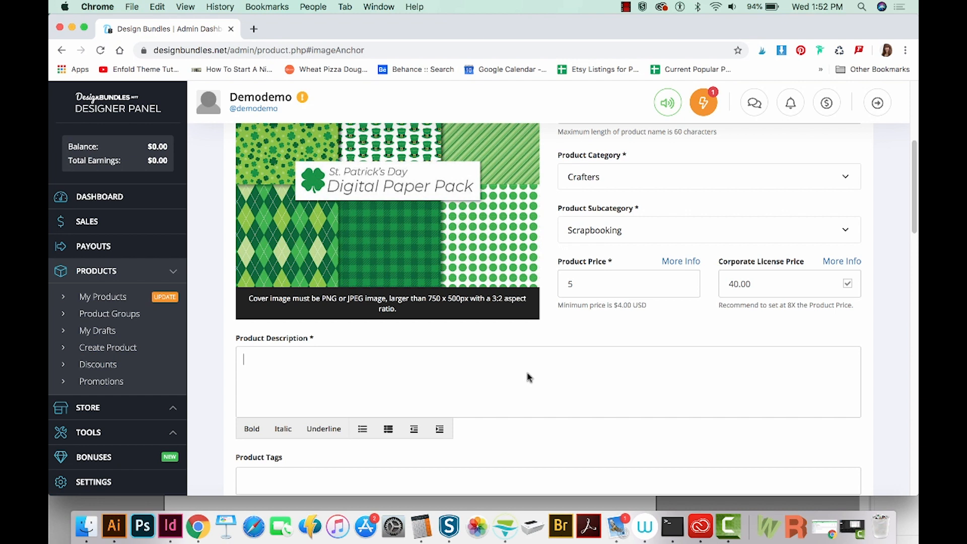
type("These 6 St. Patrick's Day papers are perfect for your next project!")
key("Return")
key("Return")
- Add "What you'll get:" to the description, with "6 12"x12" digital scrapbooking papers at 300 dpi" on the line below
type("What you'll get")
key("Return")
type("6 high-res")
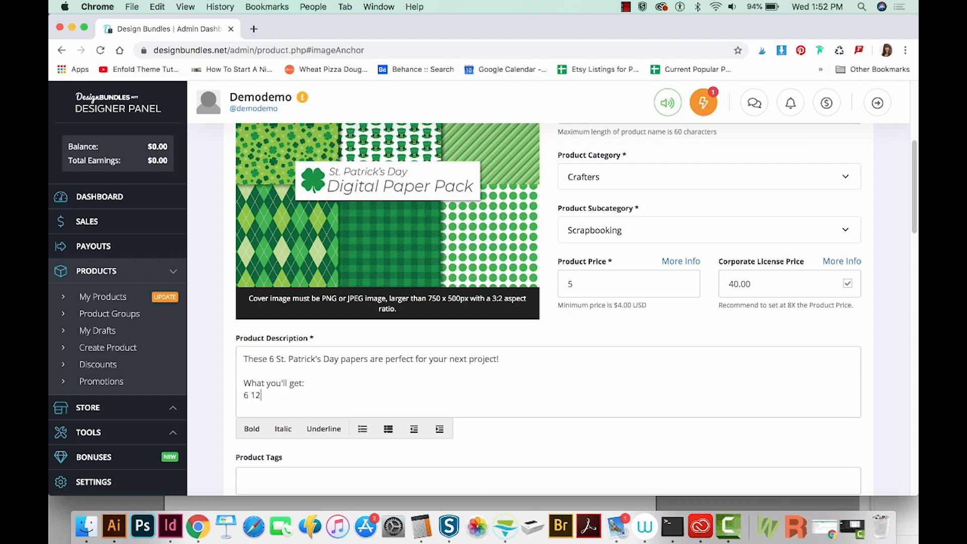
type("12\"x12\" scrapbooking p")
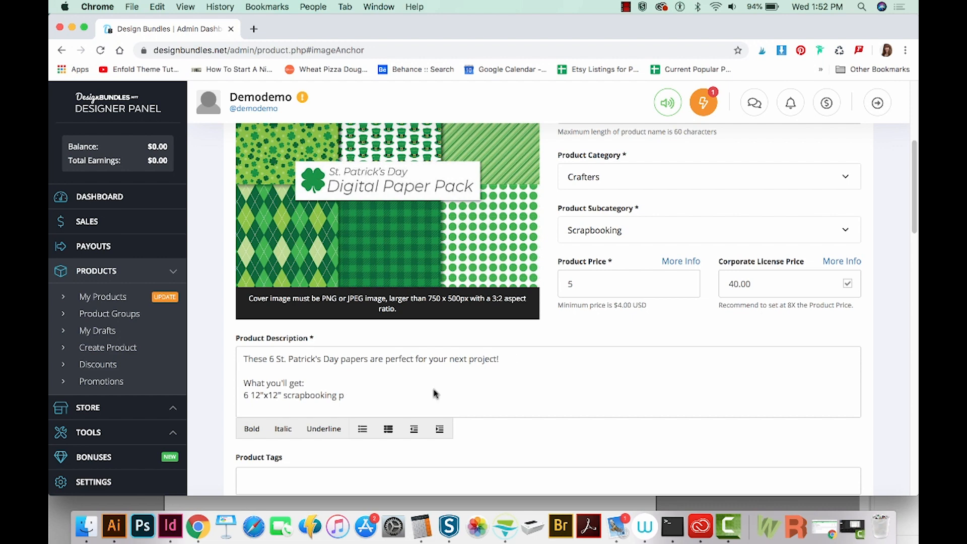
left_click(283, 395)
type("digital scrapbooking papers at 300 dpi")
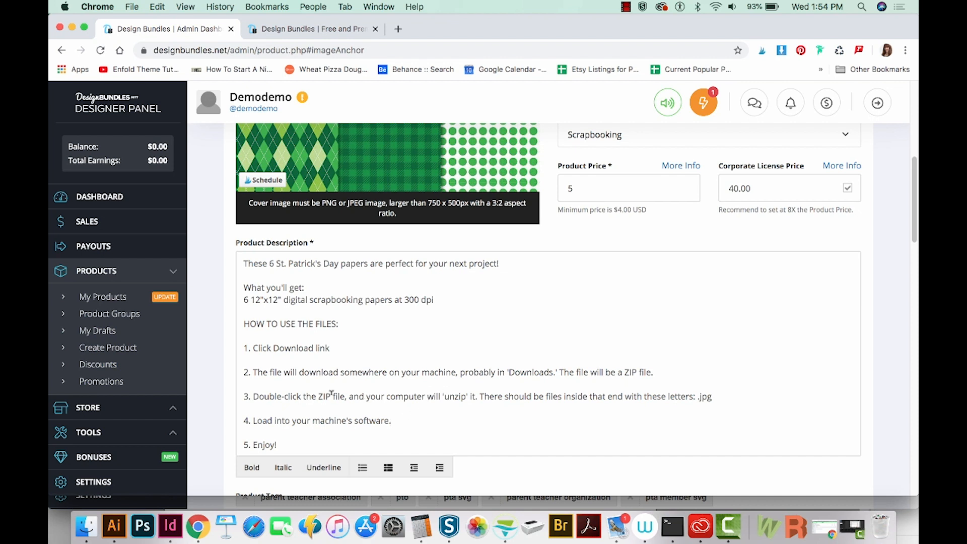
- Add the product tags "st patrick's day" and "scrapbooking papers"
scroll(408, 419, "down", 2)
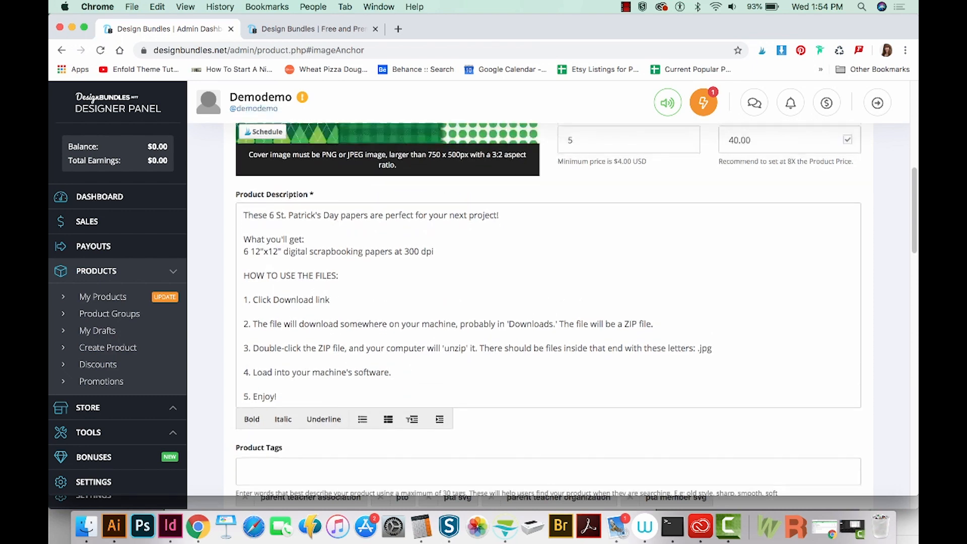
scroll(408, 420, "up", 5)
scroll(408, 419, "down", 5)
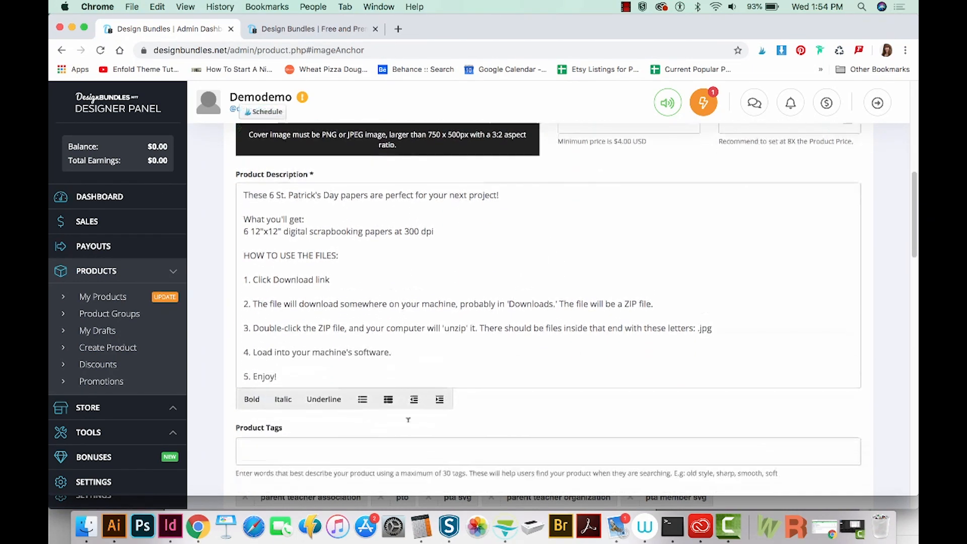
left_click(373, 368)
type("st patricks")
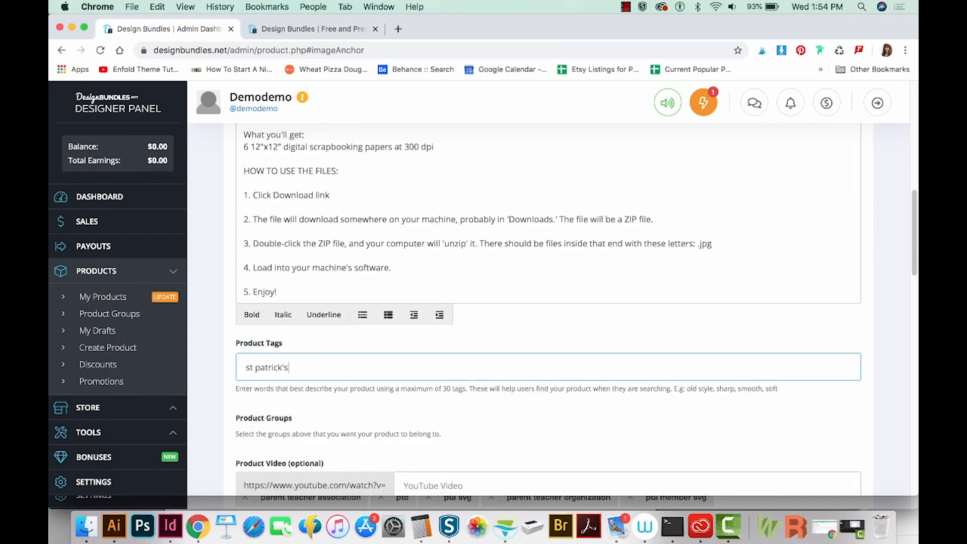
type("s day")
key("Return")
type("scrapbooking papers")
key("Return")
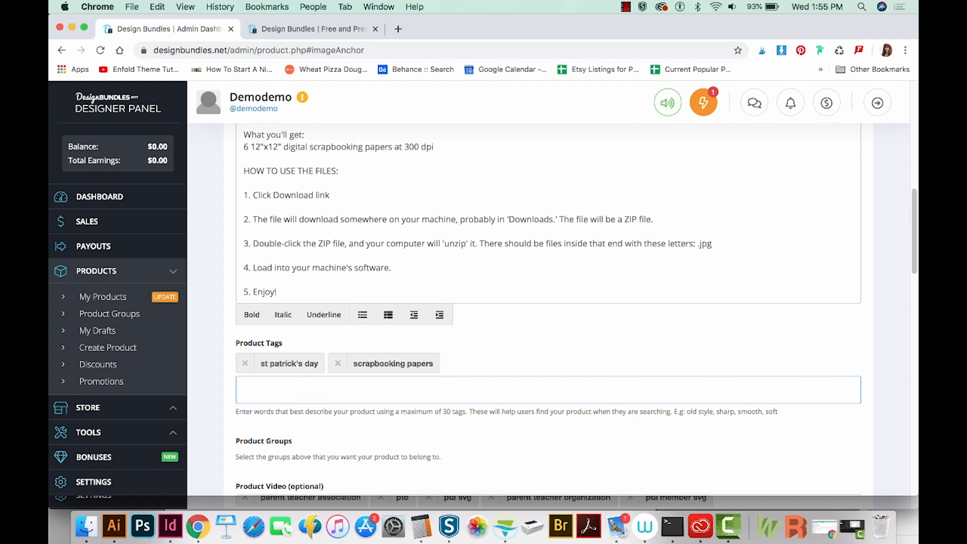
- Add the pattern names "polka dots" and "buffalo plaid" as further product tags
scroll(549, 303, "up", 2)
type("polk")
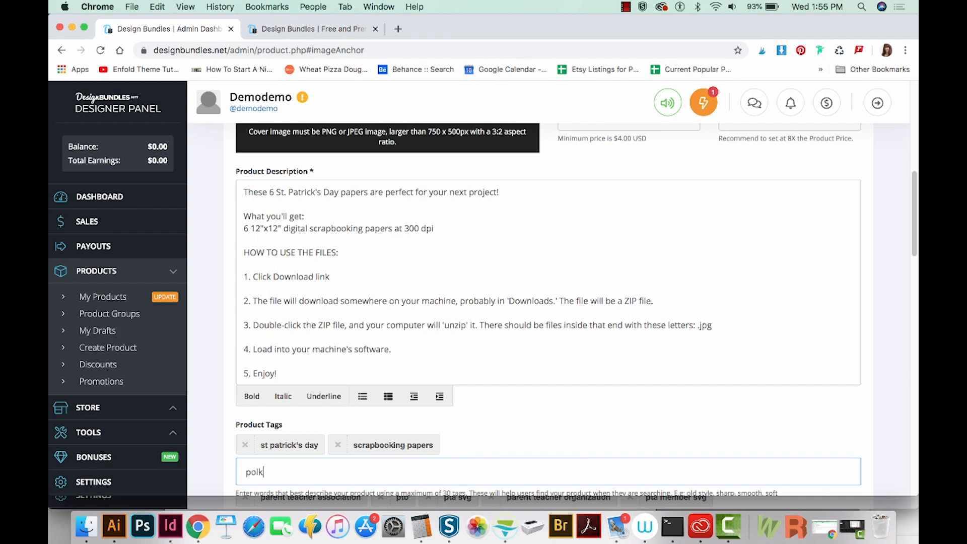
type("a dots")
key("Return")
scroll(548, 302, "down", 1)
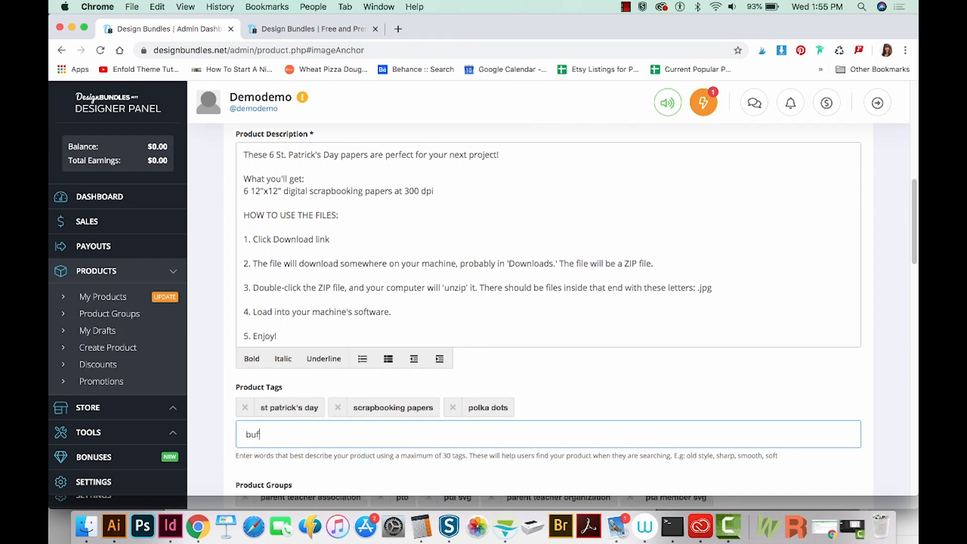
type("buffalo plaid")
key("Return")
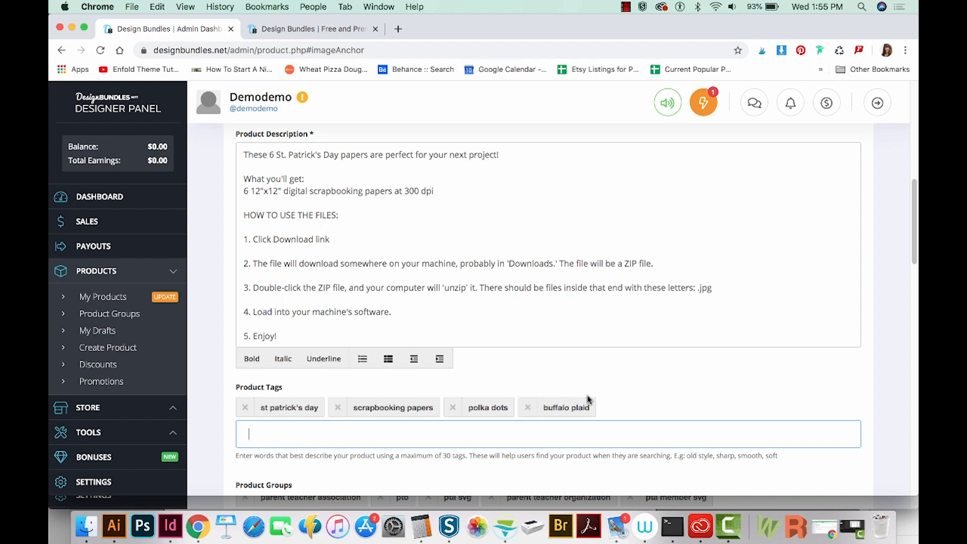
- Review the listing's name, category, prices, description and tags, down to the product groups and video sections
scroll(624, 403, "down", 2)
scroll(624, 404, "up", 2)
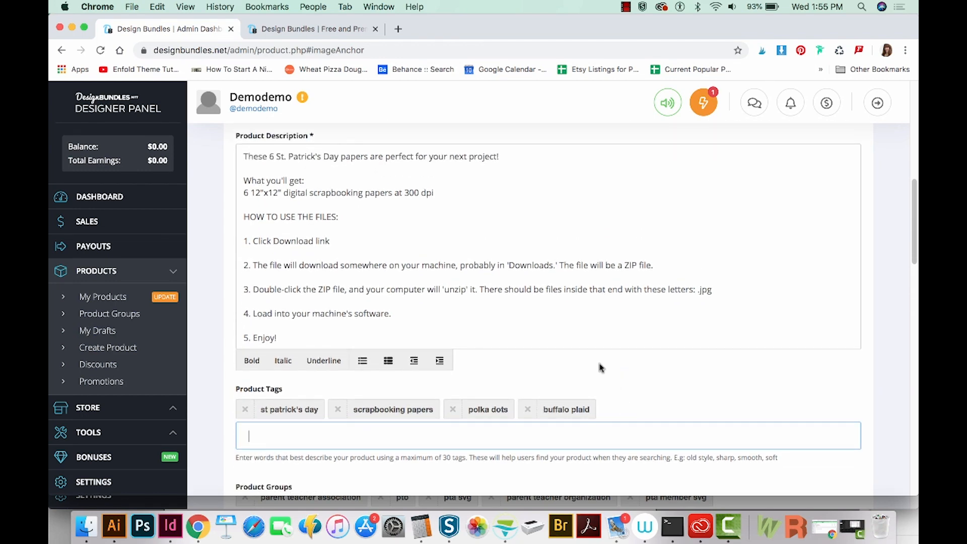
scroll(592, 353, "up", 5)
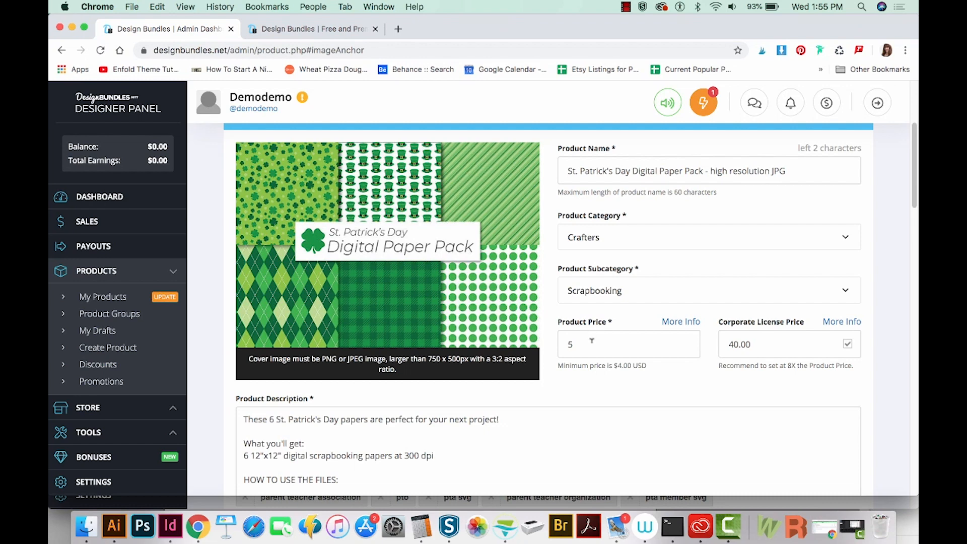
scroll(610, 413, "down", 2)
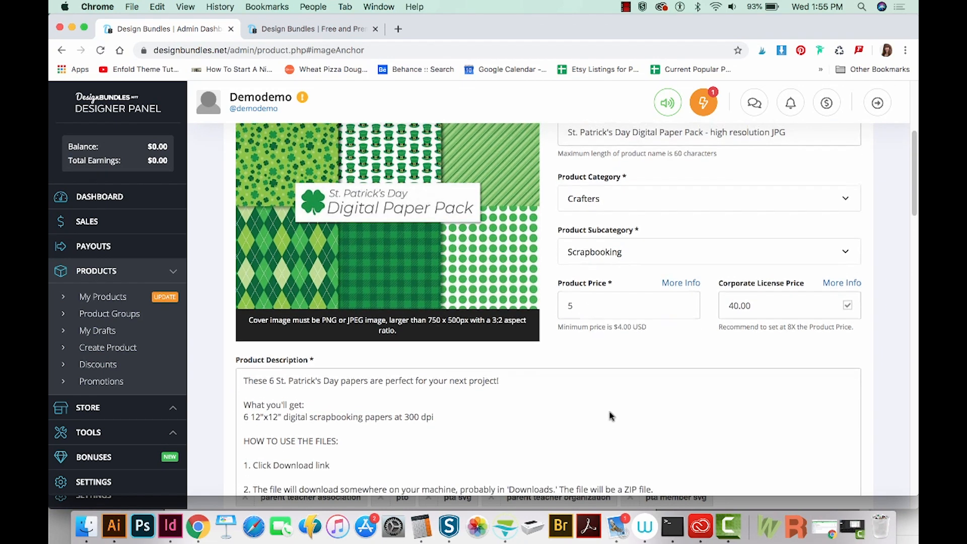
scroll(610, 416, "down", 1)
scroll(610, 416, "up", 3)
scroll(609, 416, "down", 1)
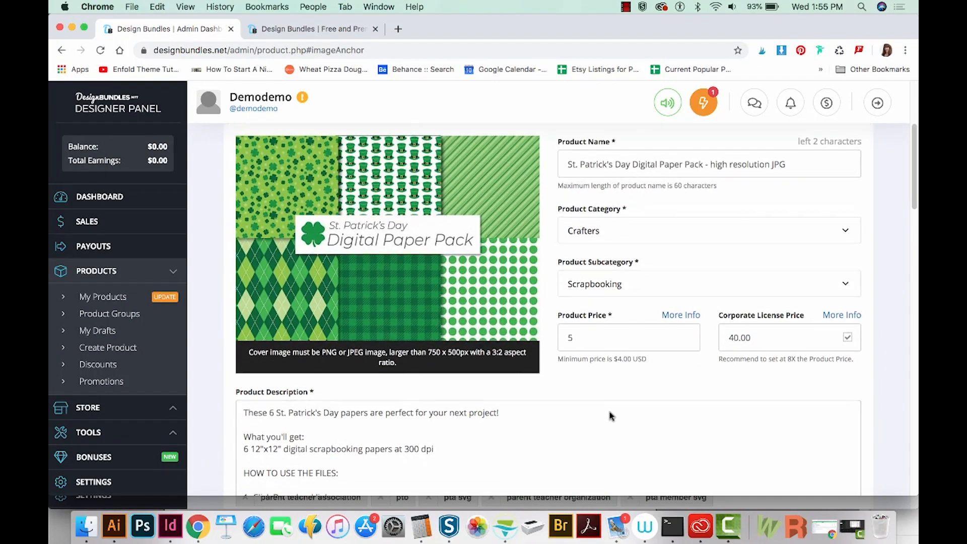
scroll(609, 416, "down", 10)
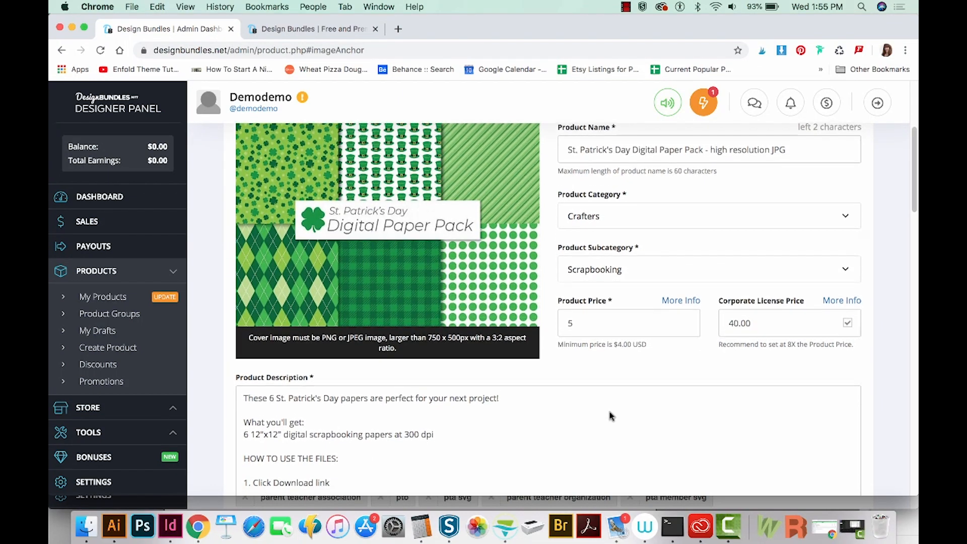
scroll(610, 410, "down", 4)
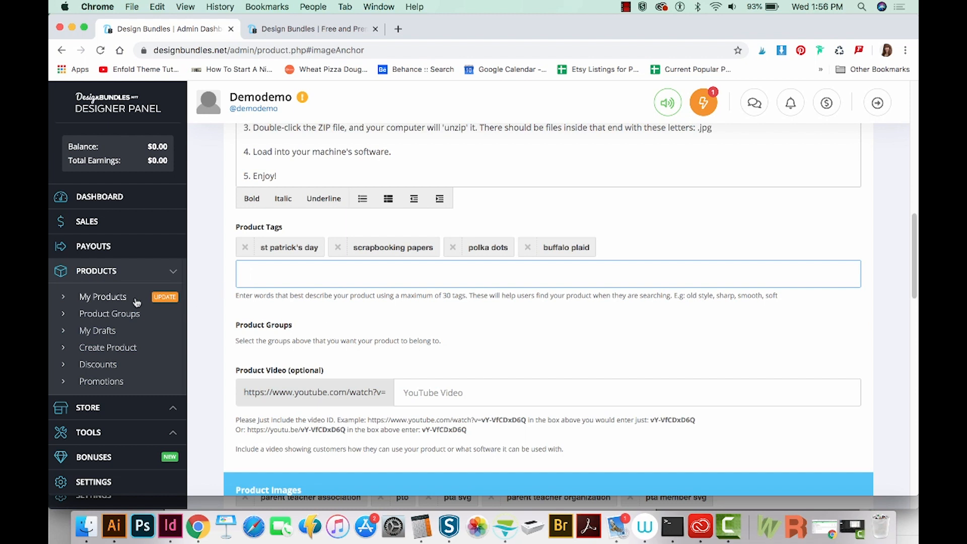
- Open Product Groups in a separate tab and create a Design Bundles group named "St Patricks day"
left_click(115, 316, "super")
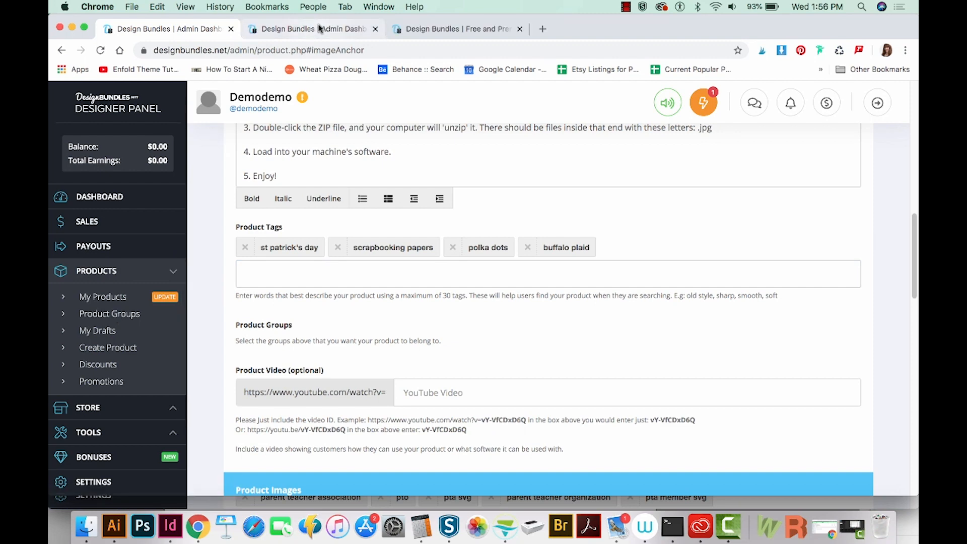
key("ctrl+Tab")
left_click(270, 264)
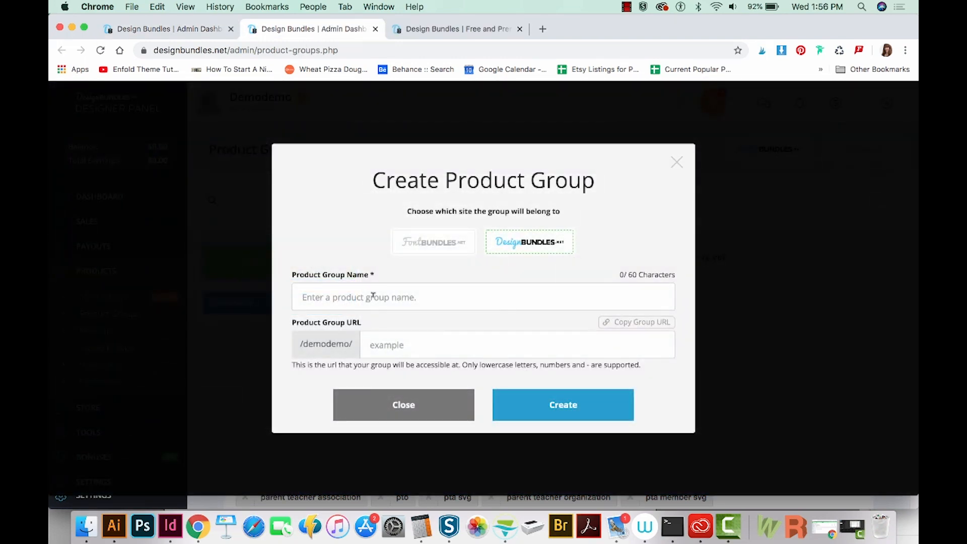
left_click(371, 297)
type("St Patricks")
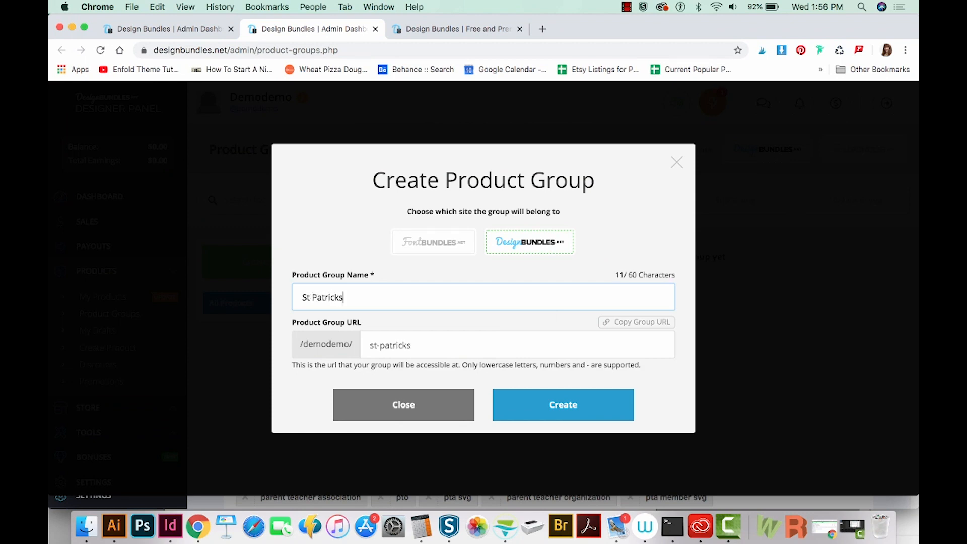
type(" day")
left_click(548, 404)
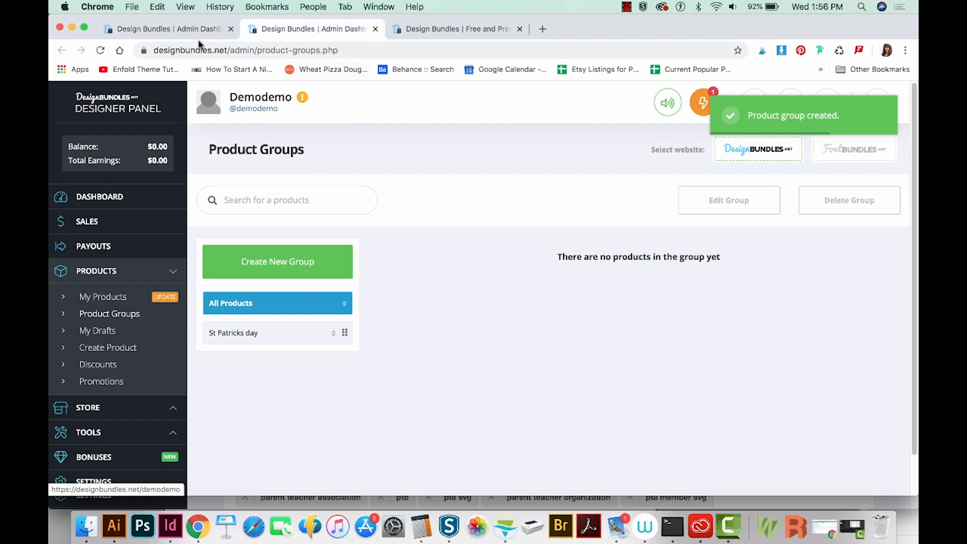
- Return to the product form and check the Product Groups section for the new group
left_click(166, 29)
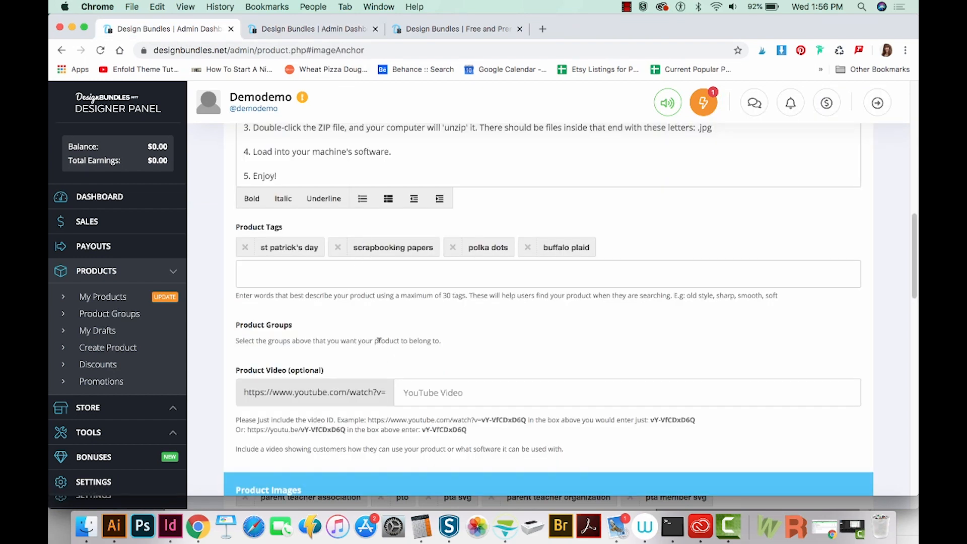
scroll(380, 334, "down", 2)
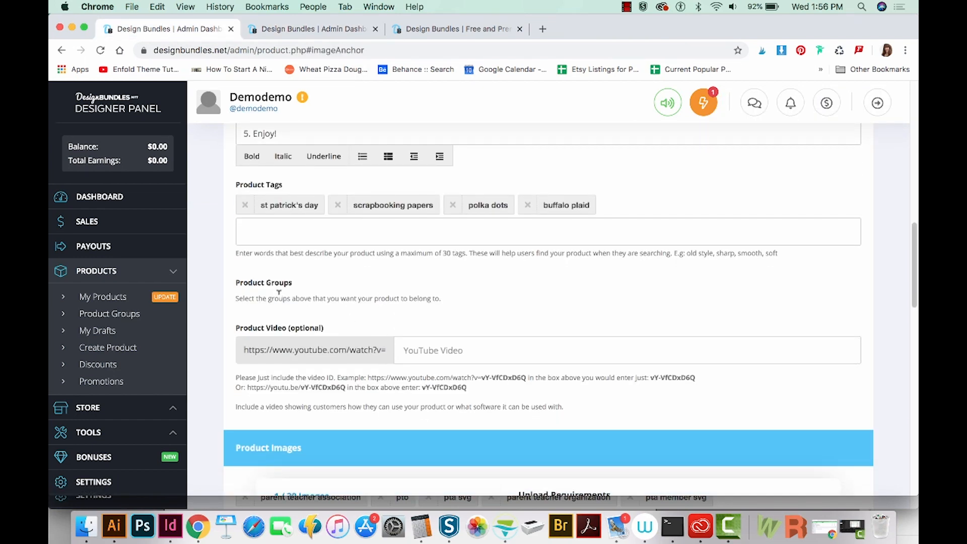
scroll(280, 293, "up", 1)
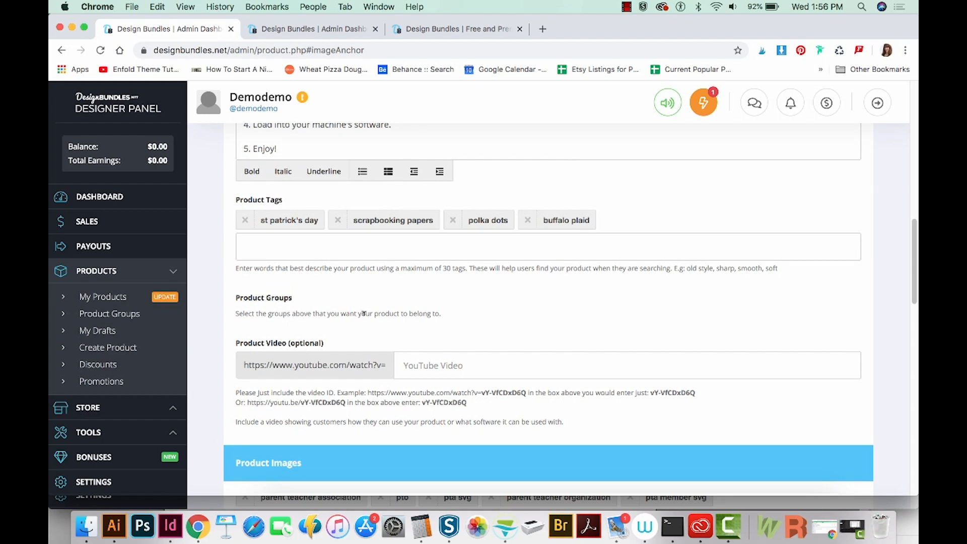
- Check the listing's video, image and ZIP file sections and save the St. Patrick's Day paper pack as a product
scroll(364, 313, "down", 3)
scroll(364, 313, "down", 1)
scroll(363, 314, "down", 1)
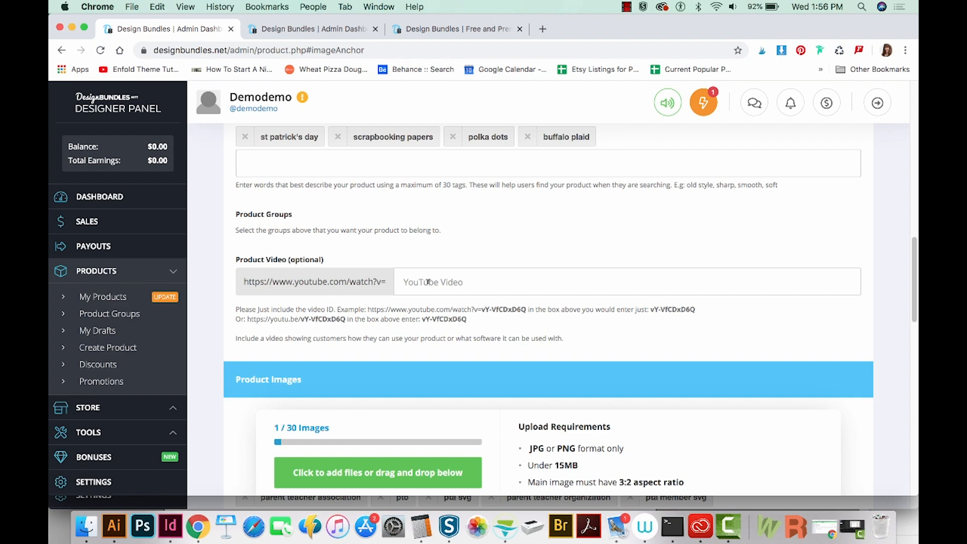
scroll(428, 282, "down", 10)
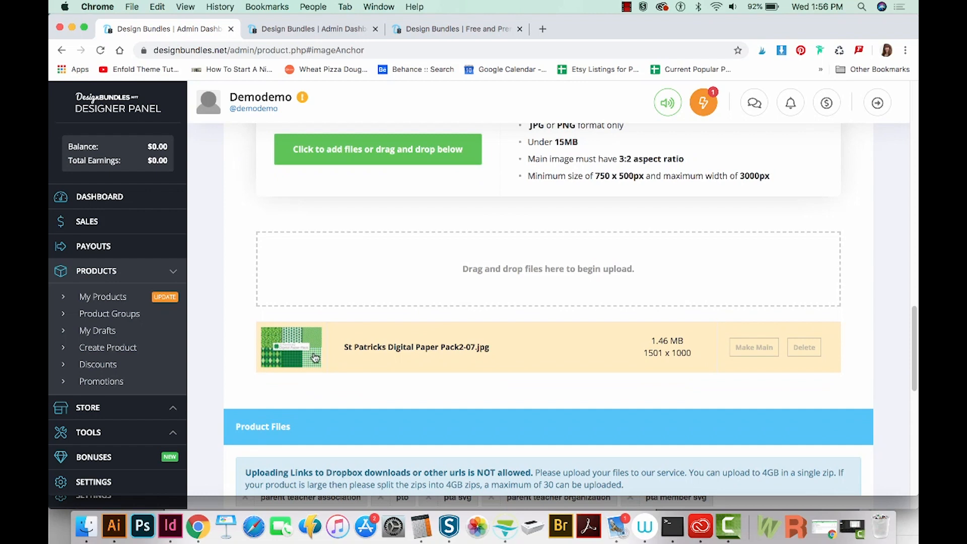
scroll(314, 356, "down", 5)
scroll(412, 394, "down", 3)
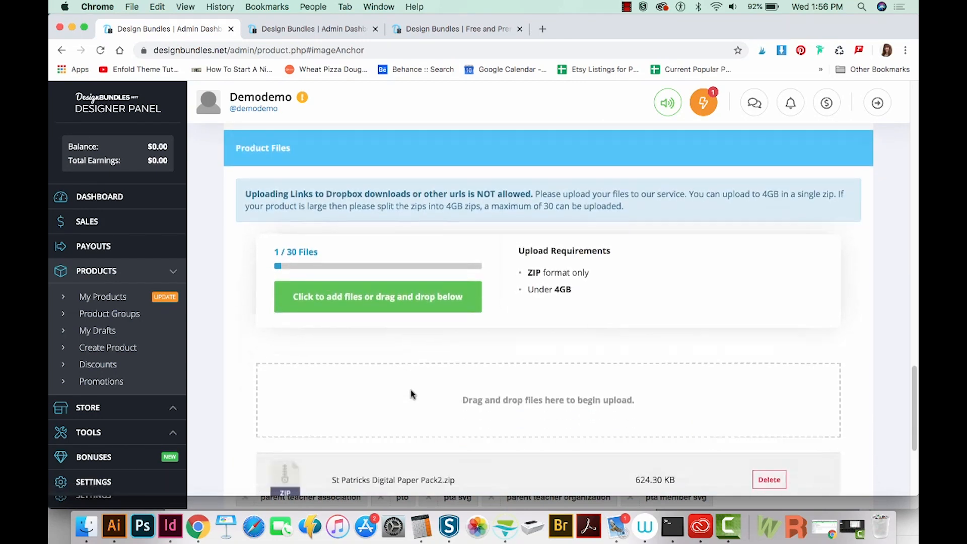
scroll(412, 395, "down", 6)
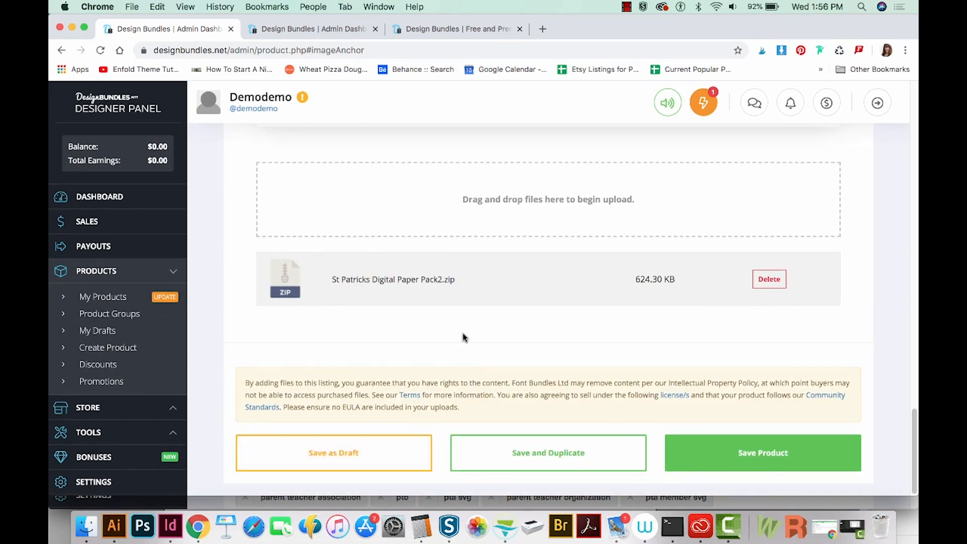
left_click(795, 456)
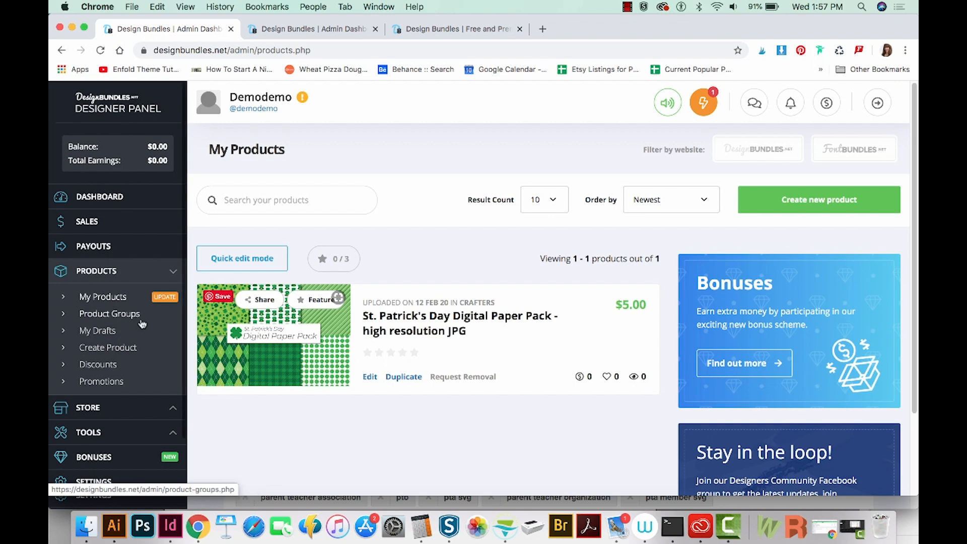
- Edit the saved St. Patrick's Day paper pack listing to assign it to the "St Patricks day" product group, and save the product
left_click(371, 381)
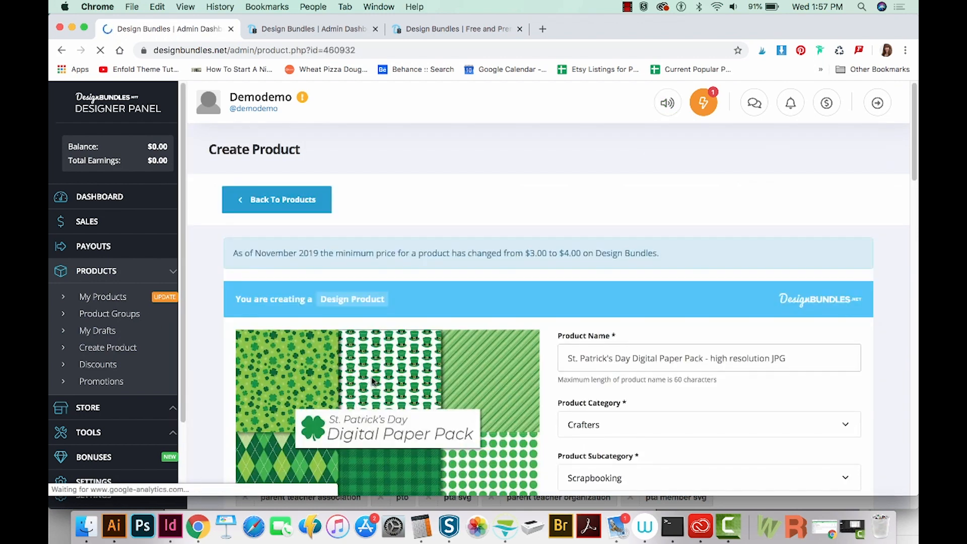
scroll(339, 286, "down", 10)
left_click(247, 317)
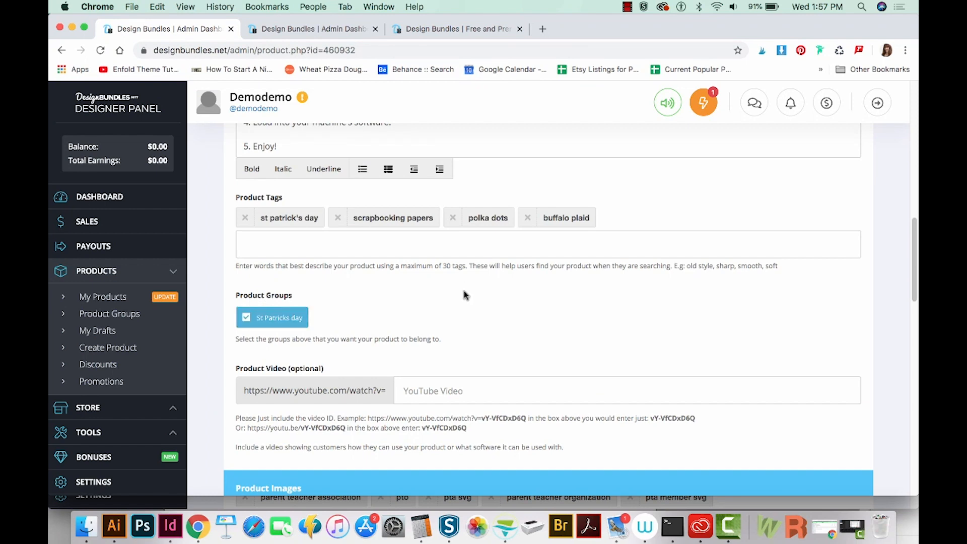
scroll(467, 296, "down", 15)
scroll(605, 372, "up", 10)
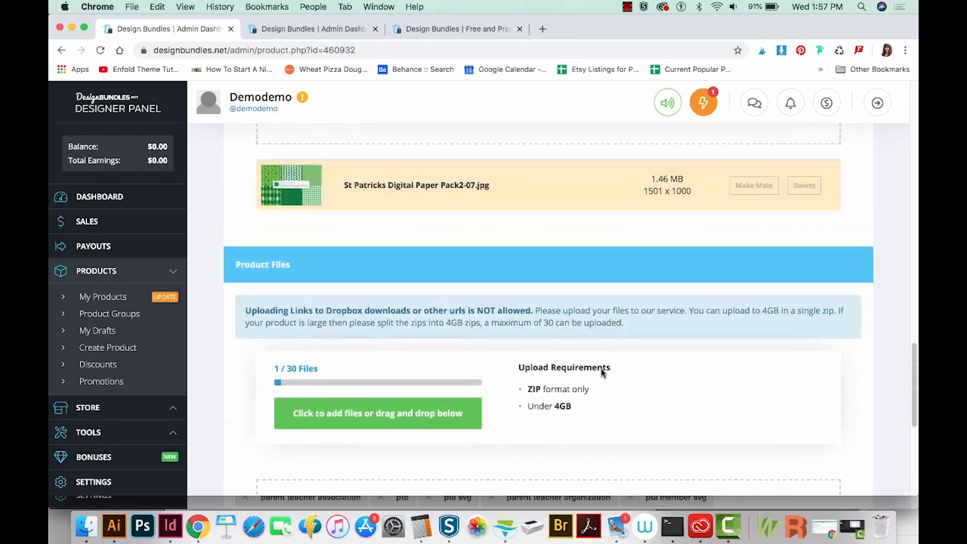
scroll(602, 373, "up", 5)
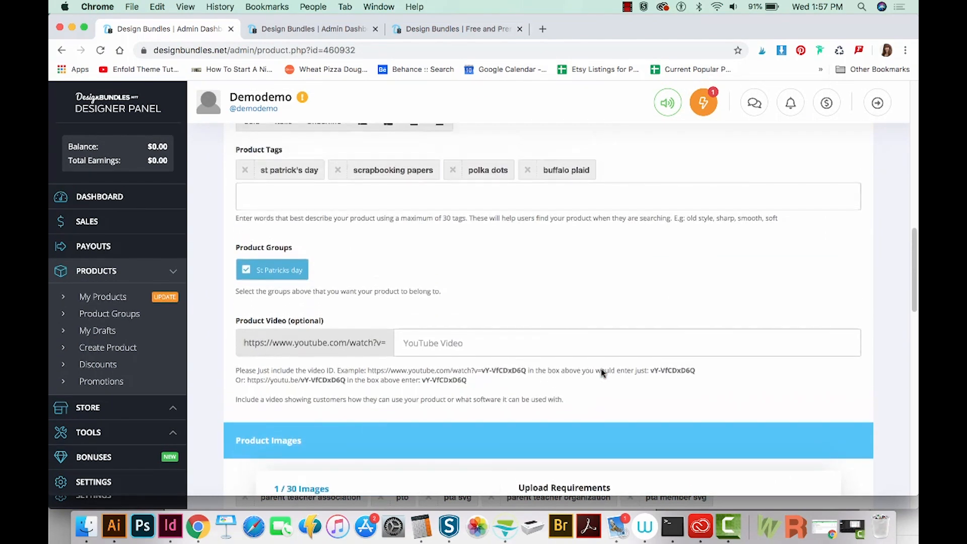
scroll(603, 372, "down", 1)
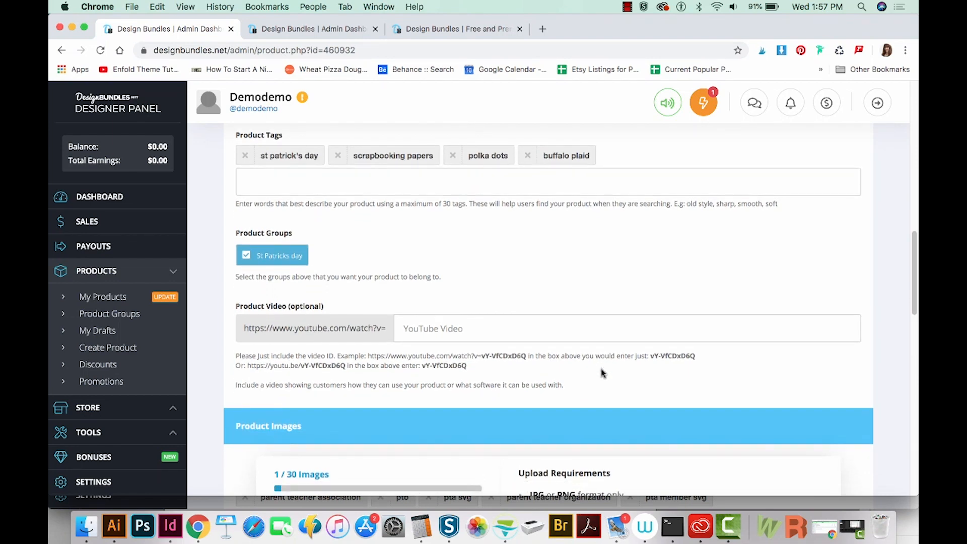
scroll(602, 372, "down", 15)
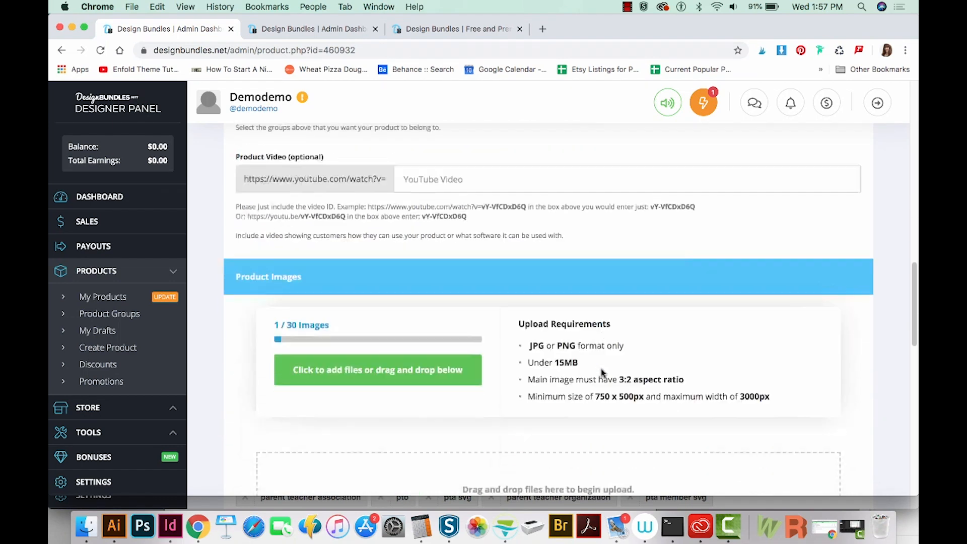
left_click(659, 455)
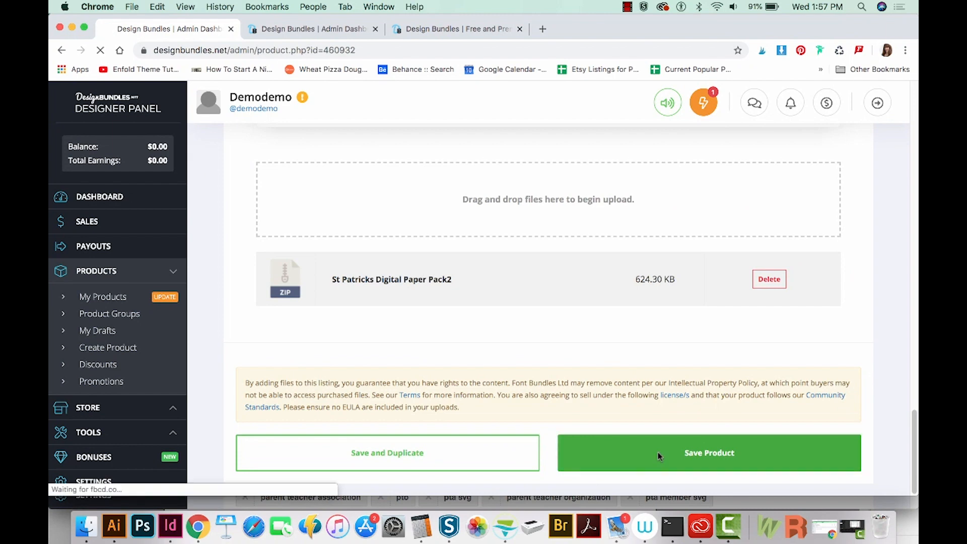
- Open the store settings and review the Store Info, Address and Social Media fields
scroll(277, 398, "down", 2)
scroll(120, 393, "down", 2)
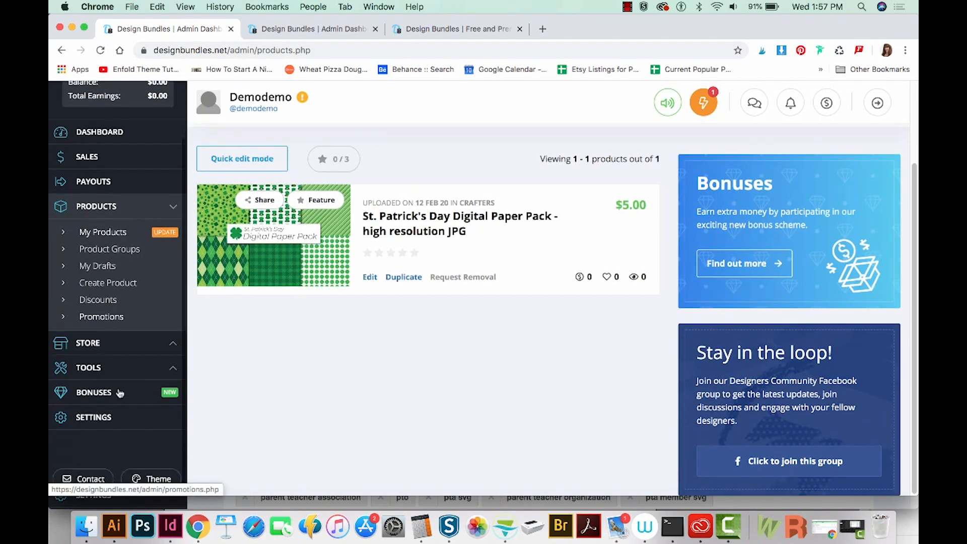
left_click(92, 420)
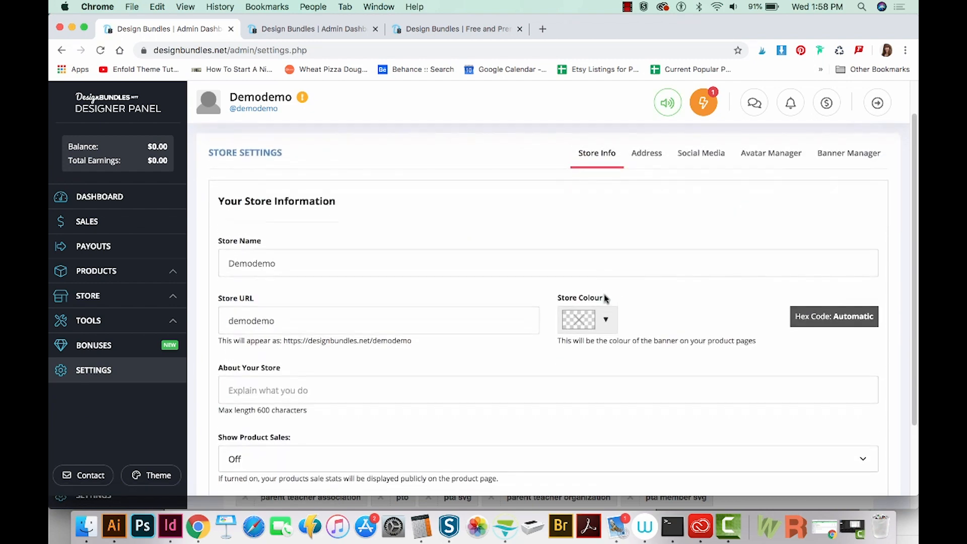
left_click(650, 159)
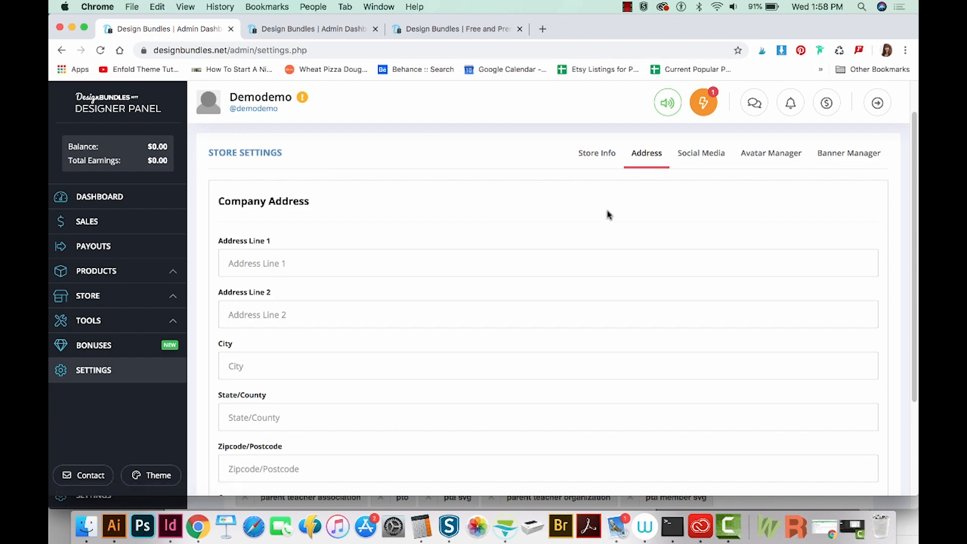
left_click(701, 153)
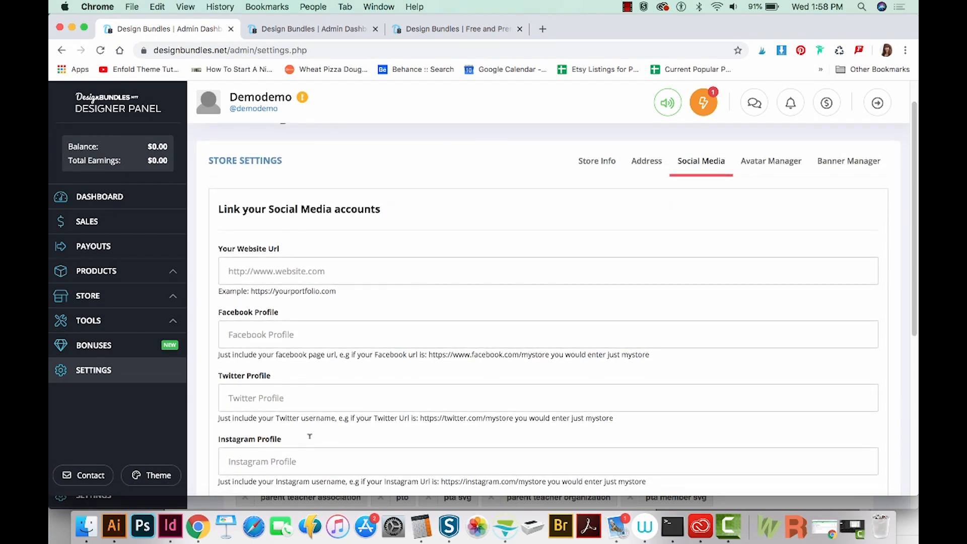
scroll(309, 436, "down", 3)
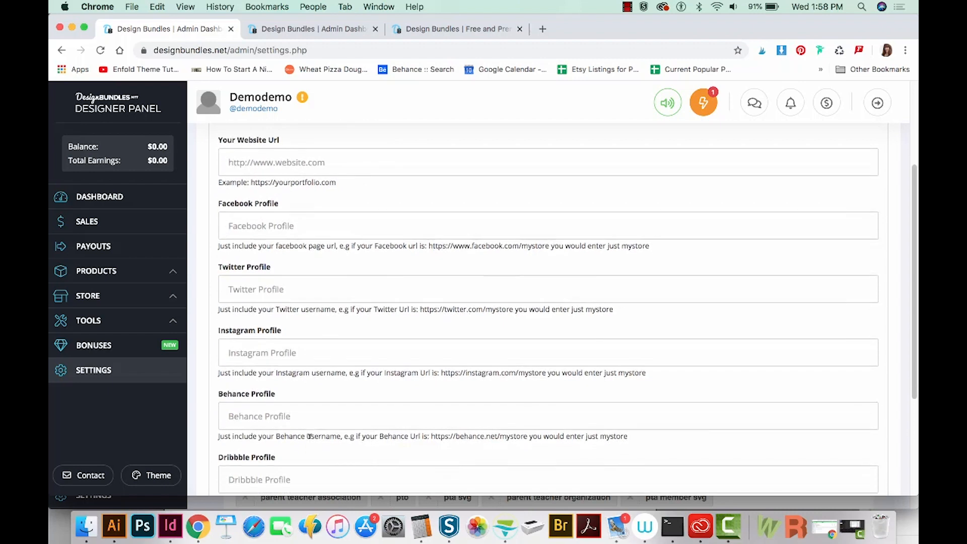
scroll(322, 361, "down", 1)
scroll(322, 361, "up", 5)
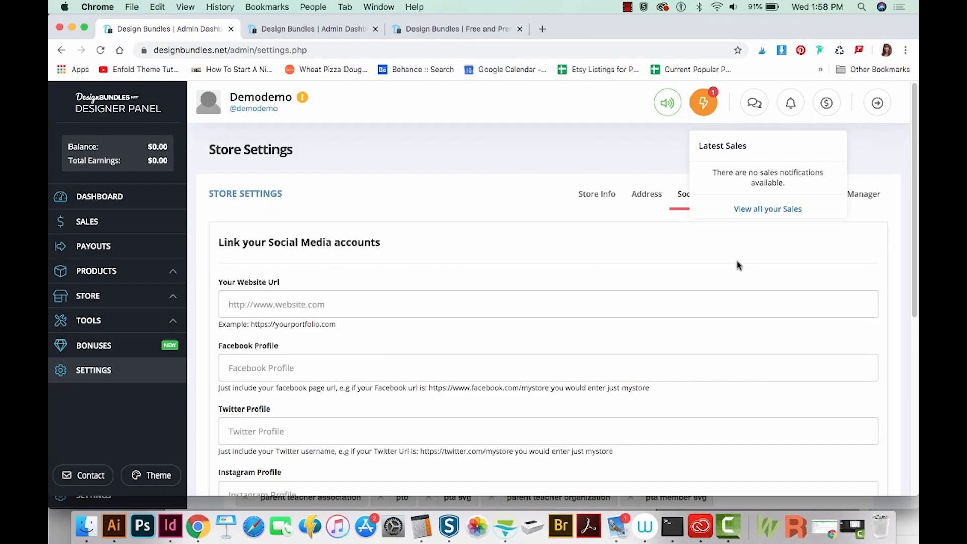
- Review the avatar and store banner upload requirements and save the banner settings
left_click(776, 194)
scroll(280, 340, "down", 1)
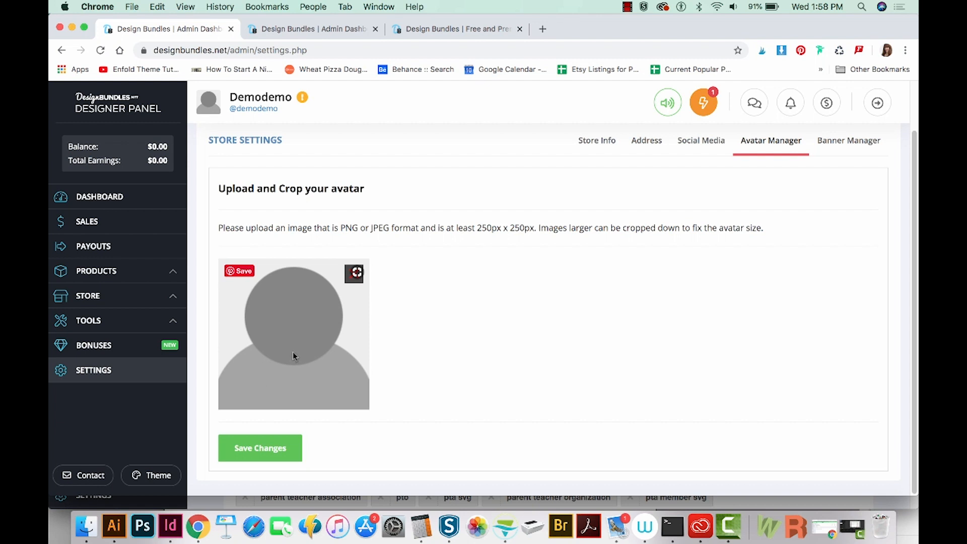
left_click(857, 144)
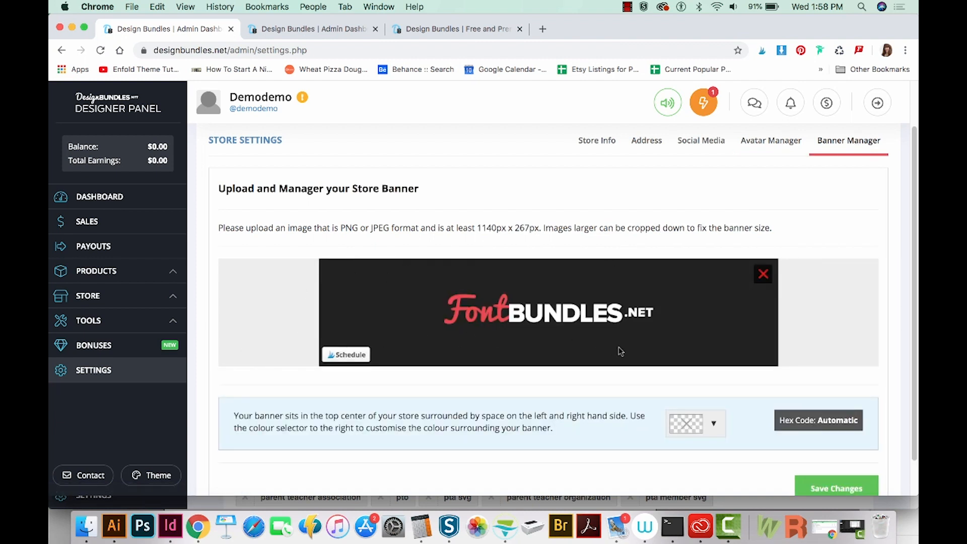
scroll(680, 346, "down", 1)
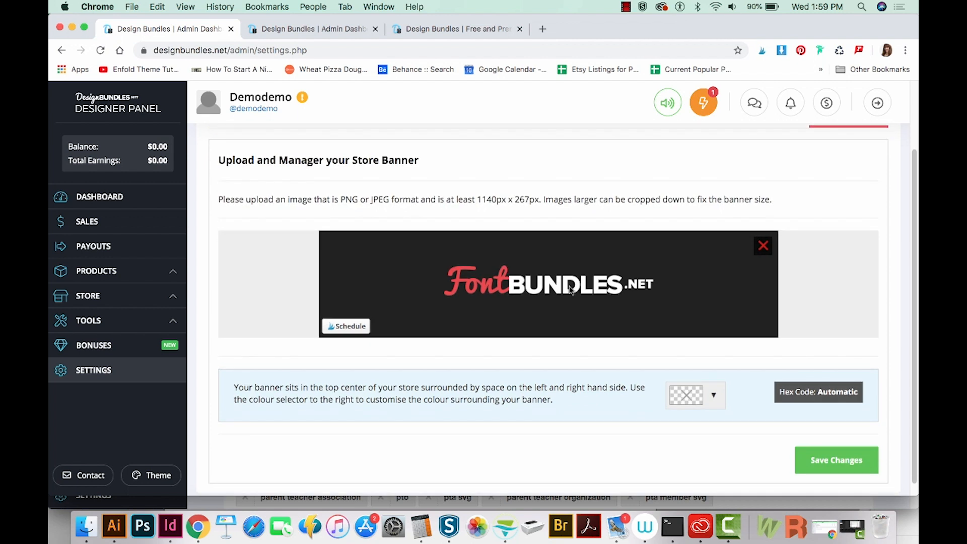
scroll(570, 289, "down", 1)
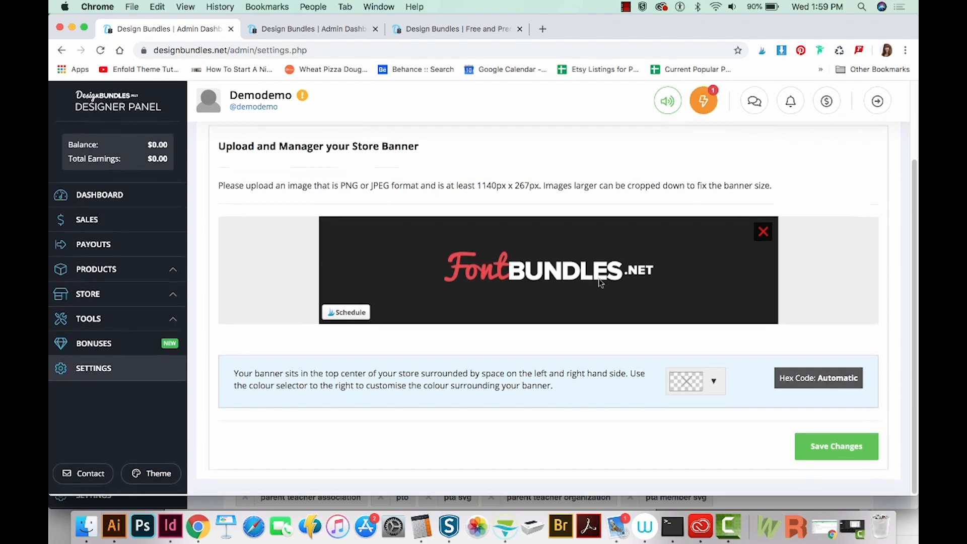
left_click(807, 454)
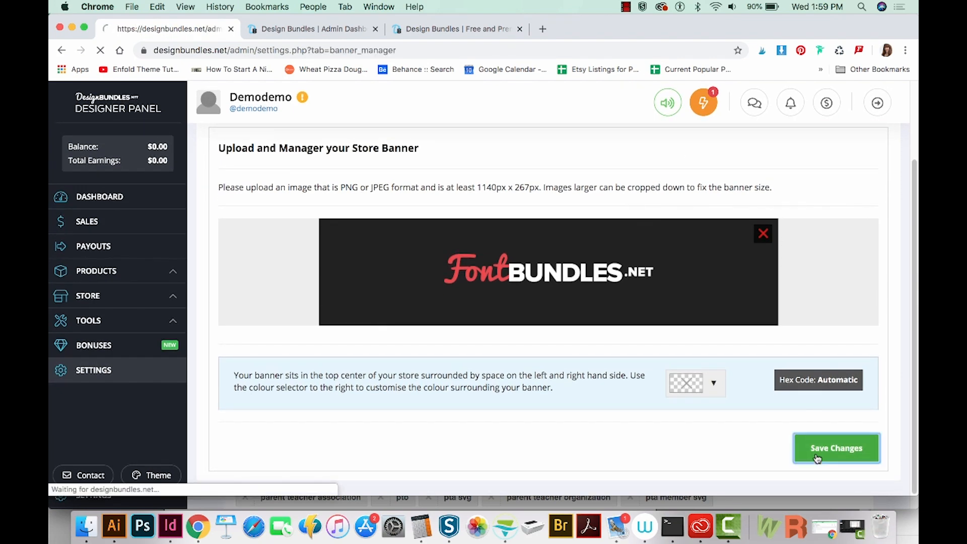